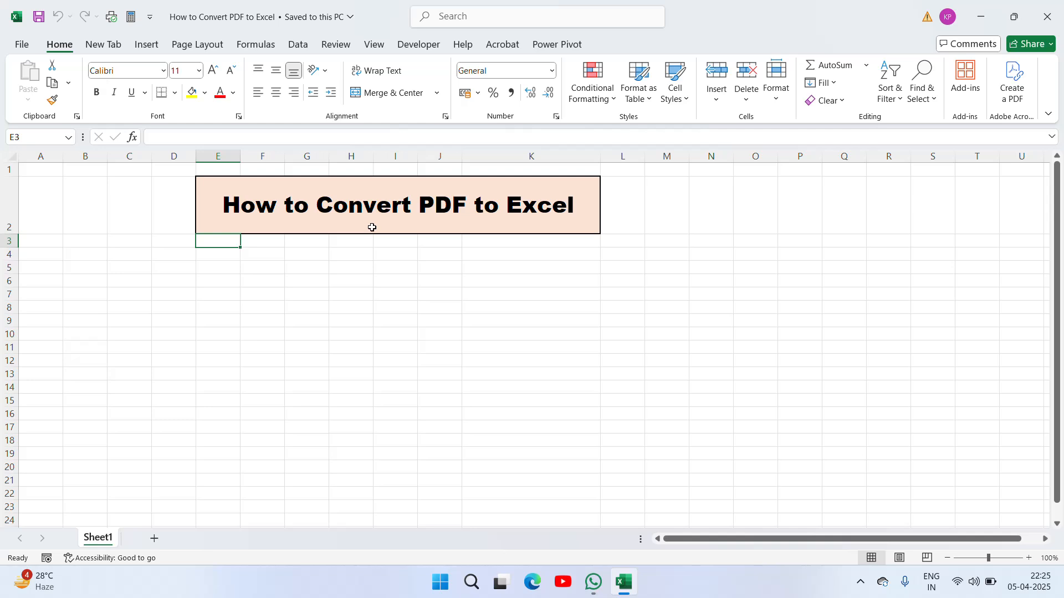
# - Set the title's font size to 28 and make row 2 taller so the wrapped title fits
pyautogui.click(337, 211)
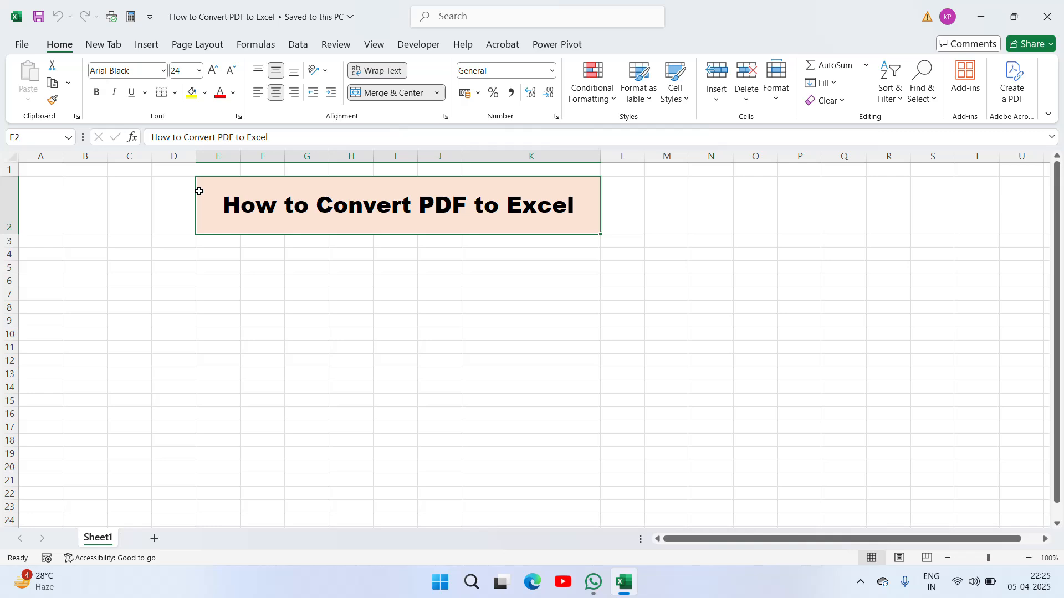
pyautogui.click(185, 69)
pyautogui.write('28')
pyautogui.press('Return')
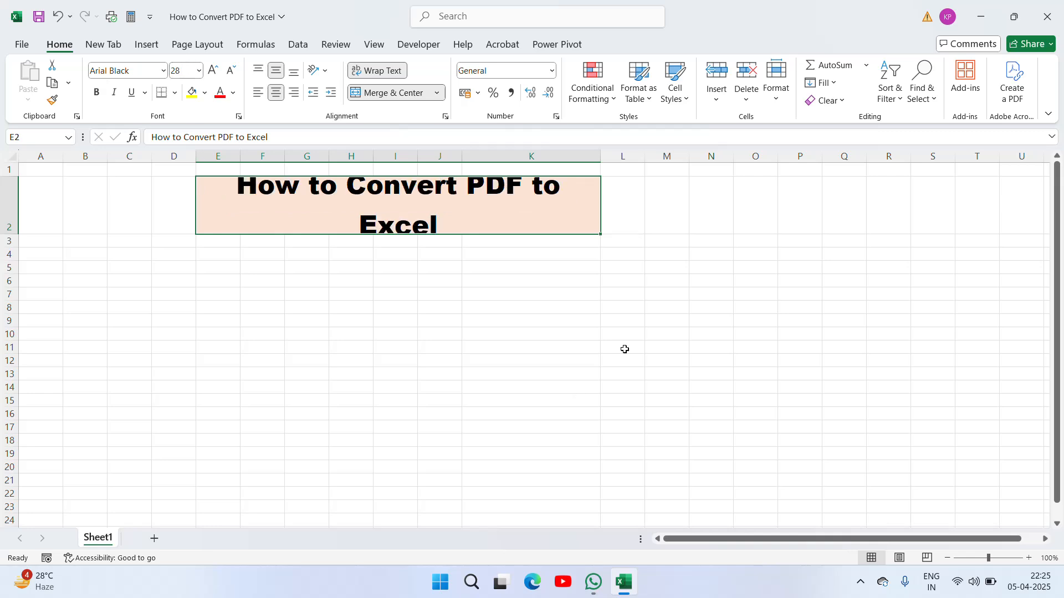
pyautogui.moveTo(10, 235); pyautogui.dragTo(10, 265)
pyautogui.click(392, 280)
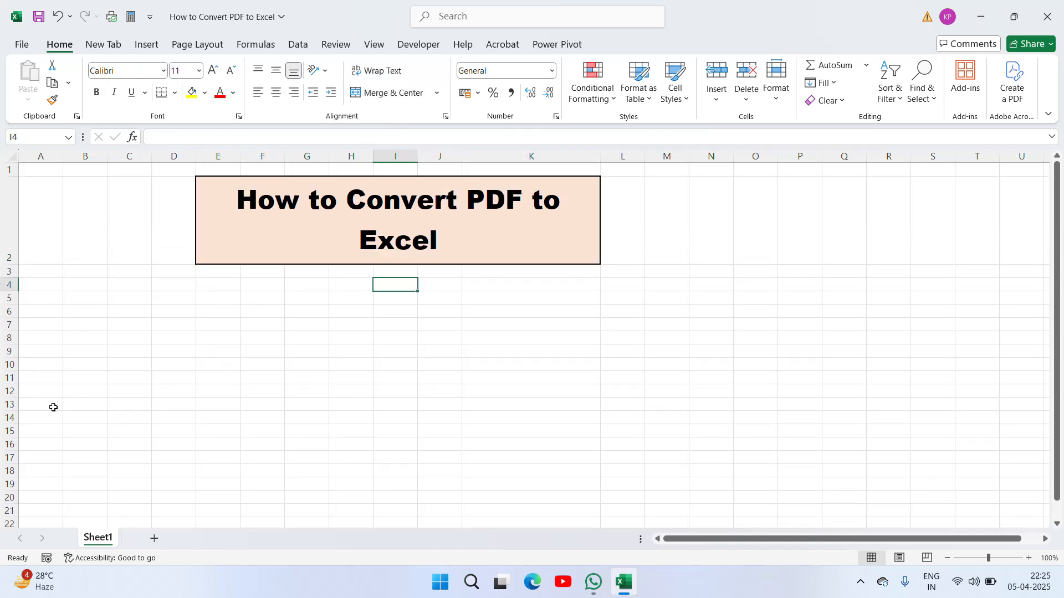
# - Add a new worksheet after Sheet1 and select cell D3 on it
pyautogui.click(155, 538)
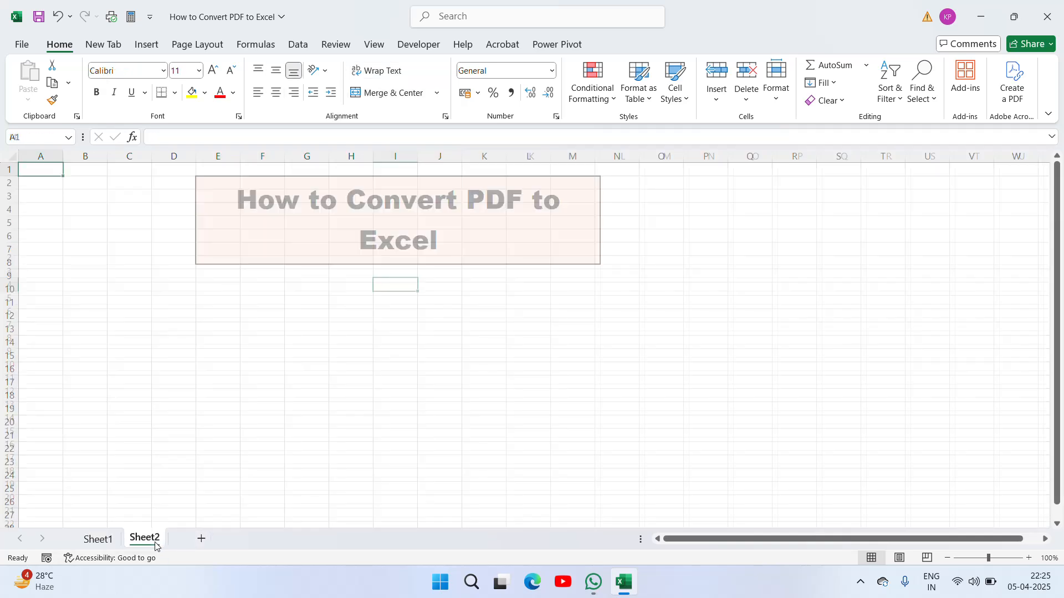
pyautogui.click(101, 545)
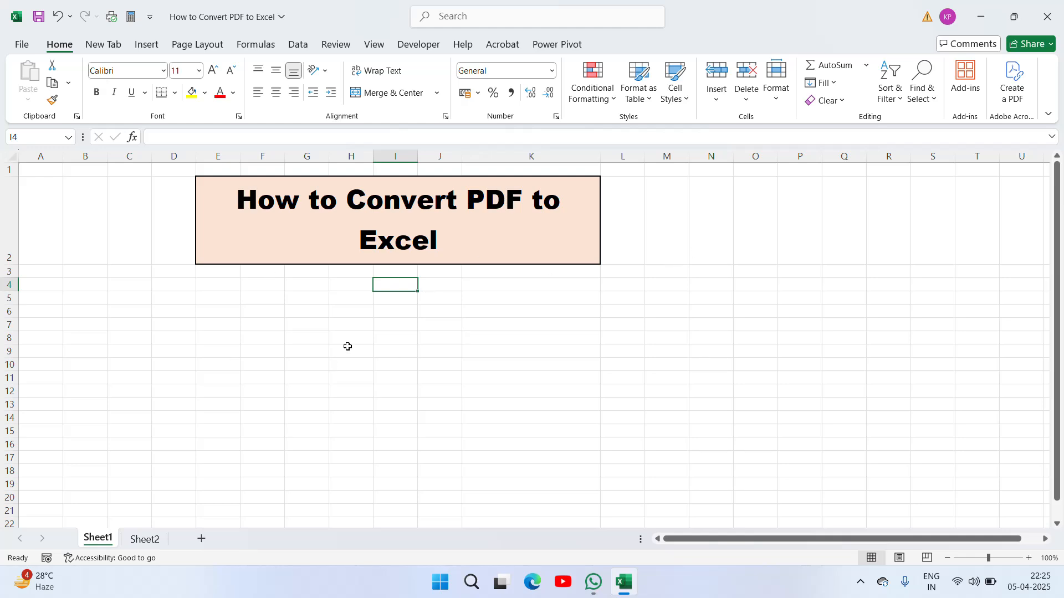
pyautogui.click(145, 540)
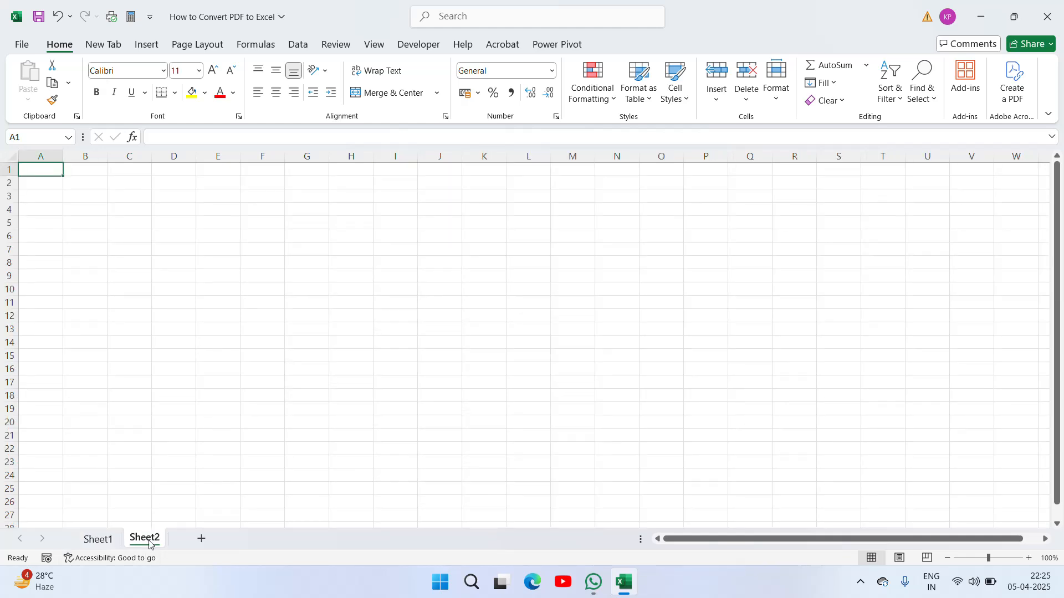
pyautogui.click(171, 181)
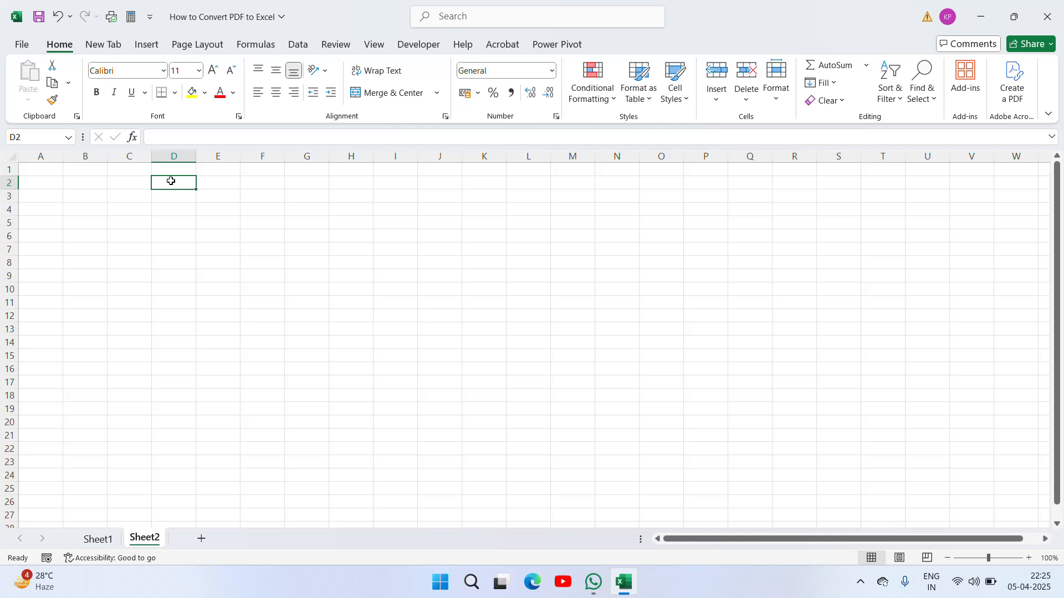
pyautogui.click(251, 187)
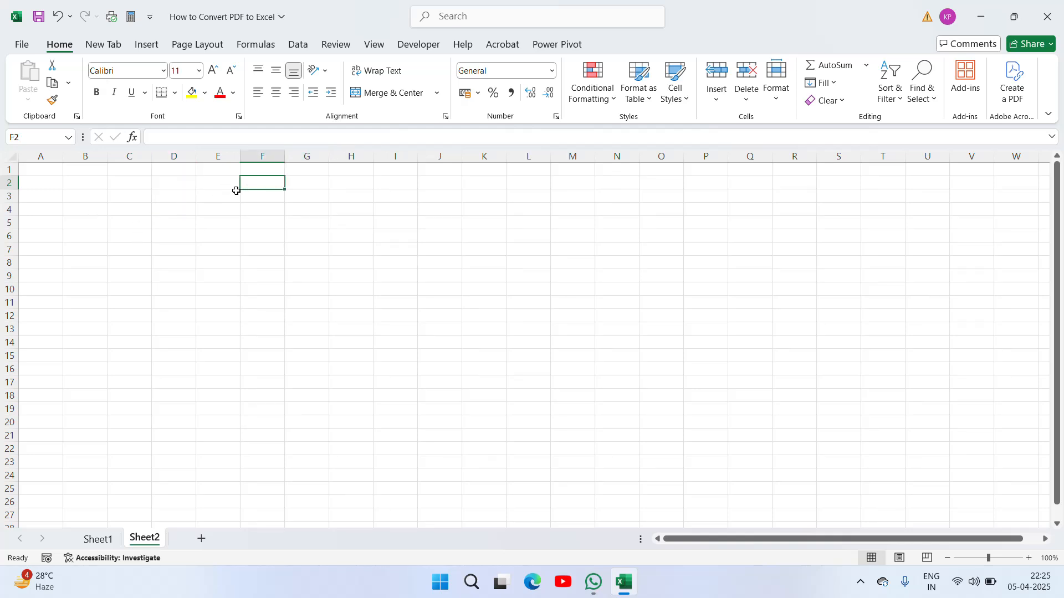
pyautogui.click(177, 192)
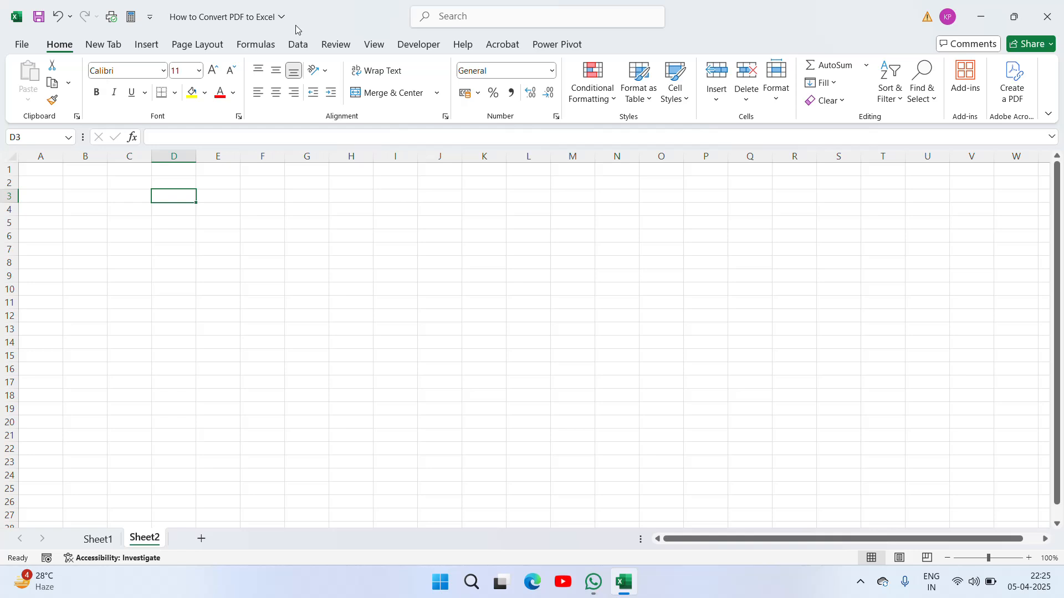
# - Start a data import from the PDF file SalesReport1 on the Desktop
pyautogui.click(296, 45)
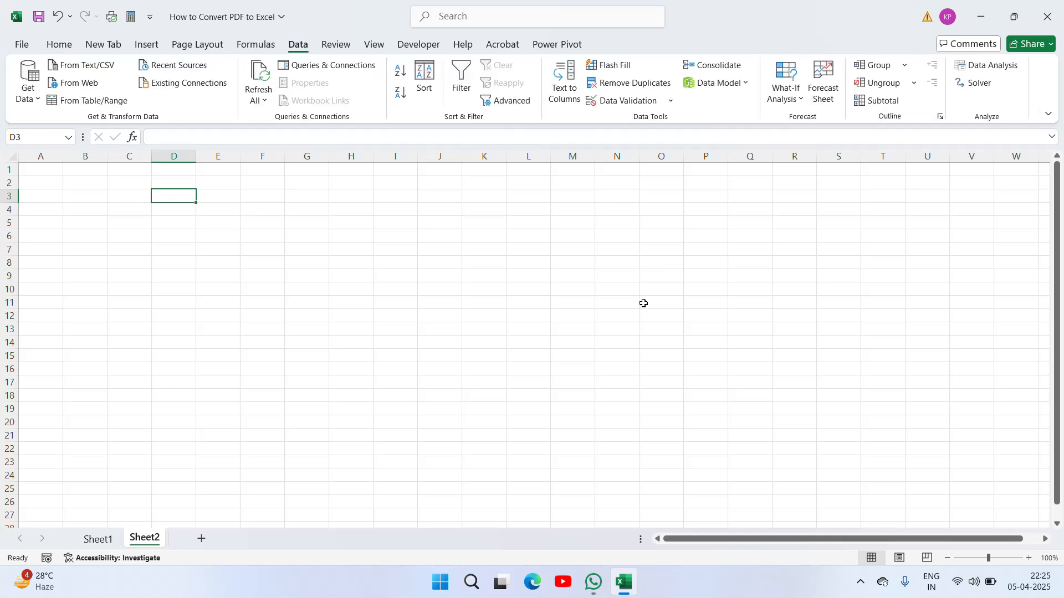
pyautogui.click(32, 104)
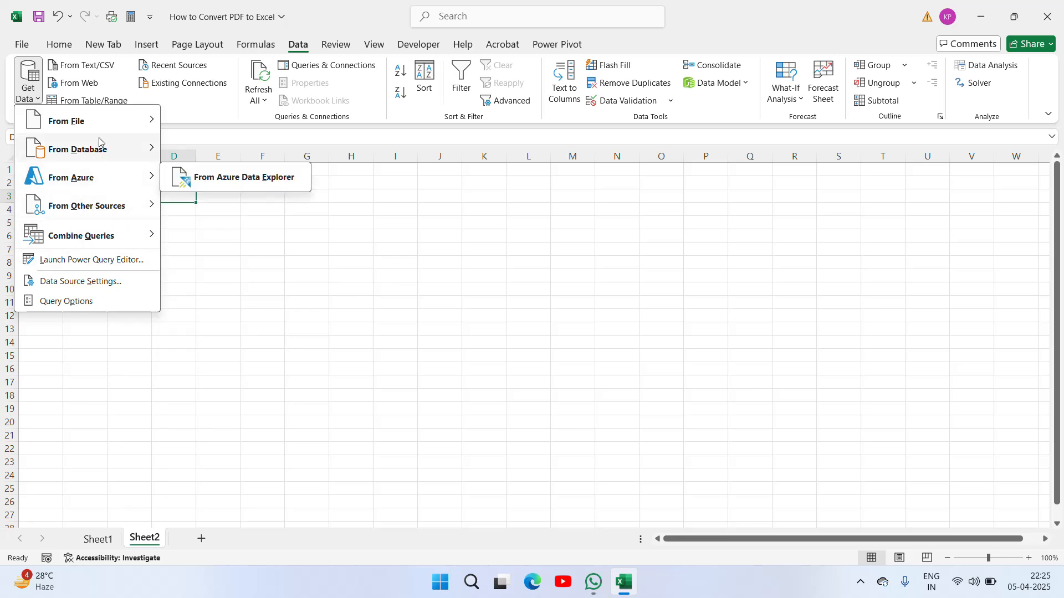
pyautogui.moveTo(112, 127)
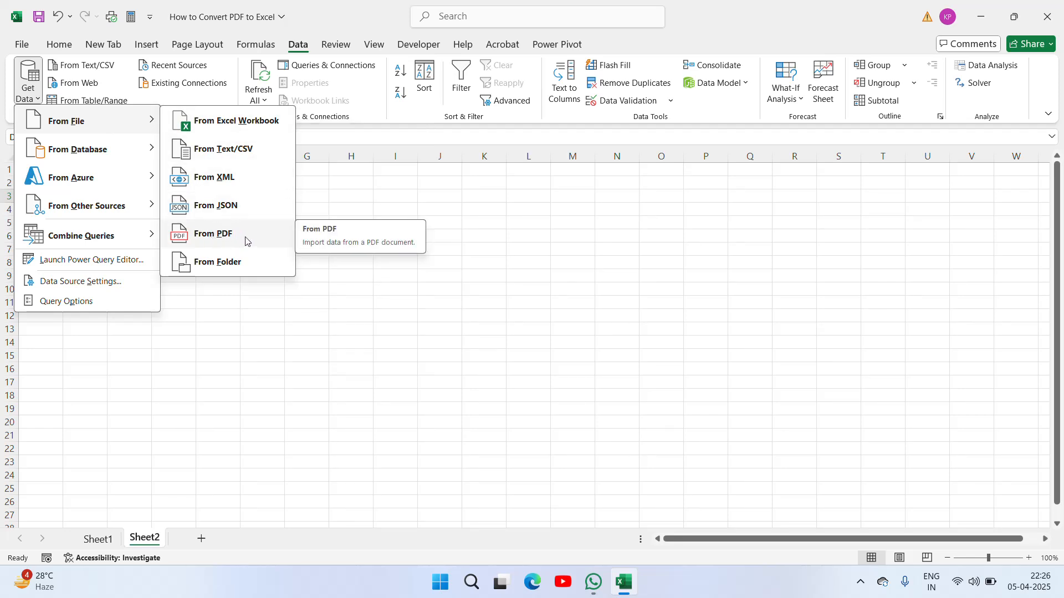
pyautogui.click(227, 238)
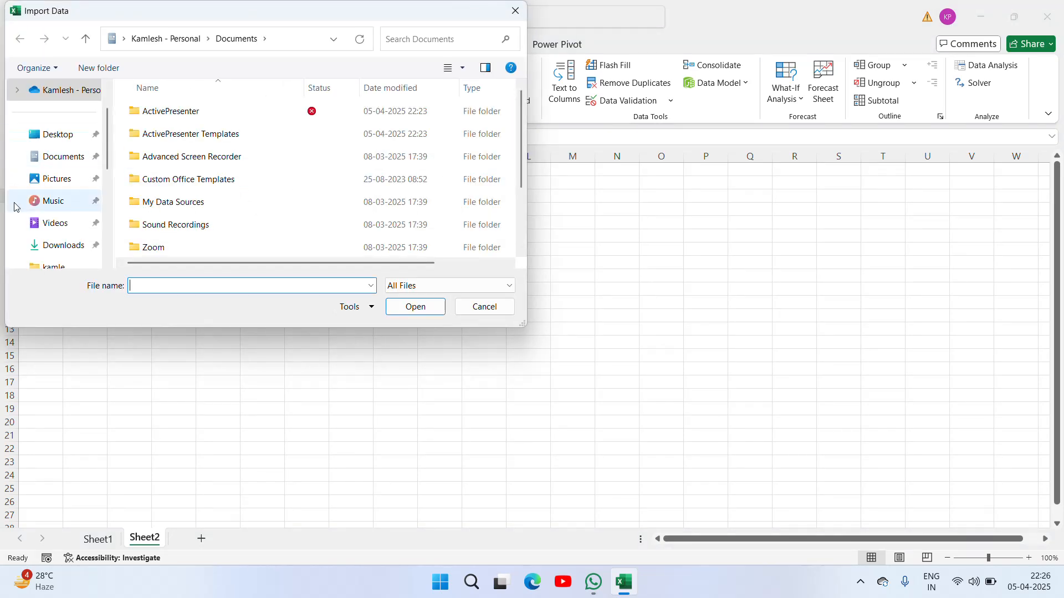
pyautogui.click(56, 144)
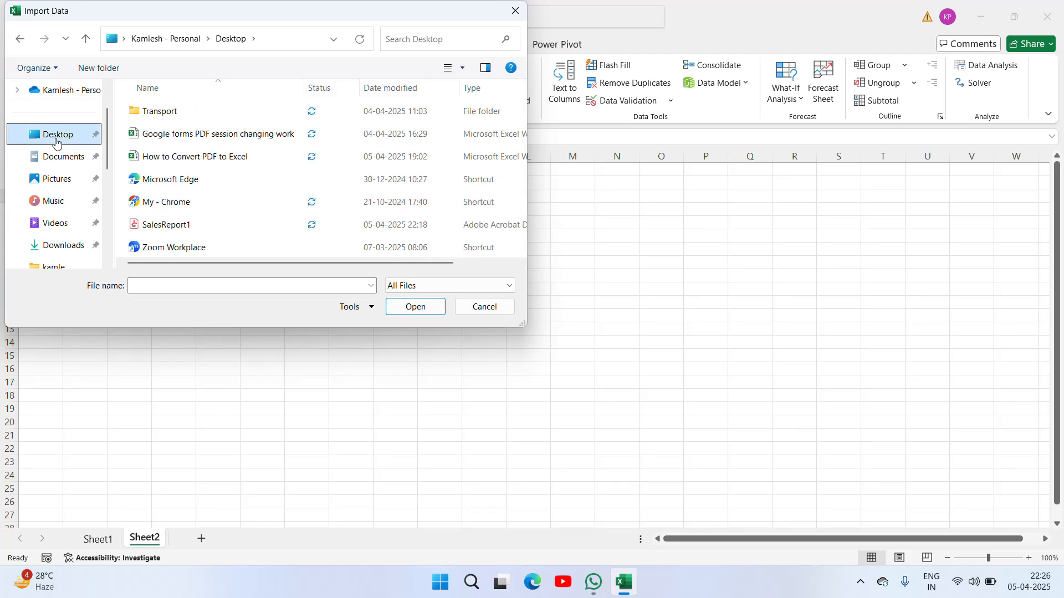
pyautogui.click(183, 227)
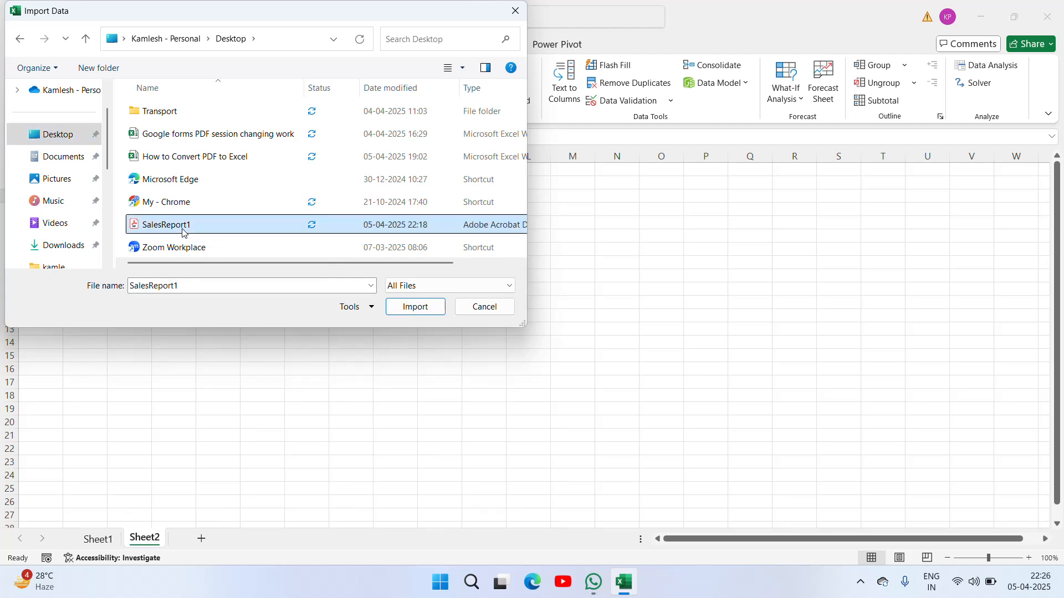
pyautogui.click(415, 306)
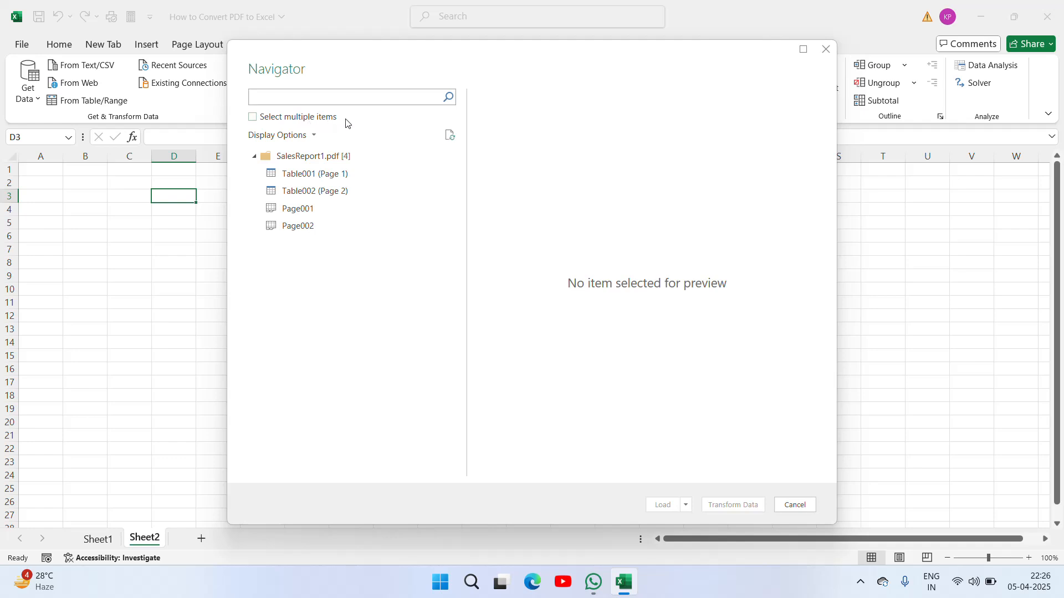
# - Try multiple-item selection with Table001 (Page 1) and Table002 (Page 2) ticked, and switch it off again
pyautogui.click(254, 118)
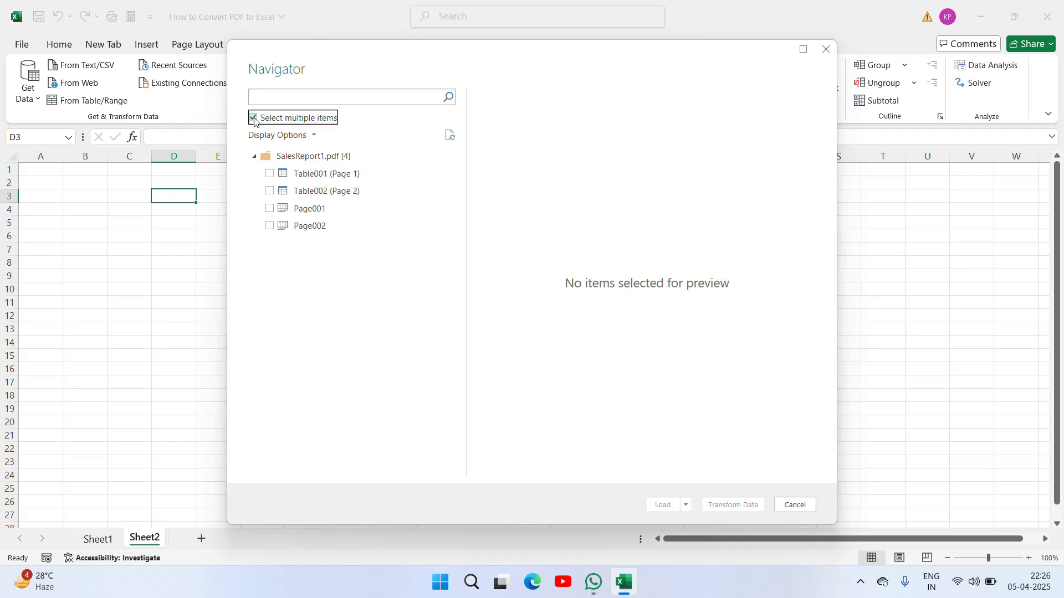
pyautogui.click(276, 175)
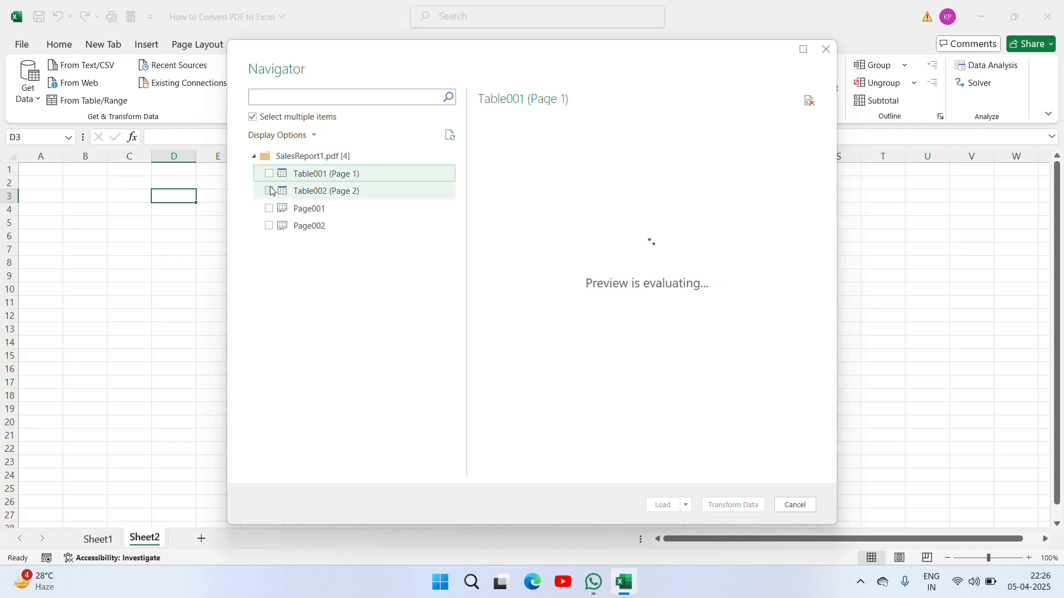
pyautogui.click(270, 191)
pyautogui.click(270, 178)
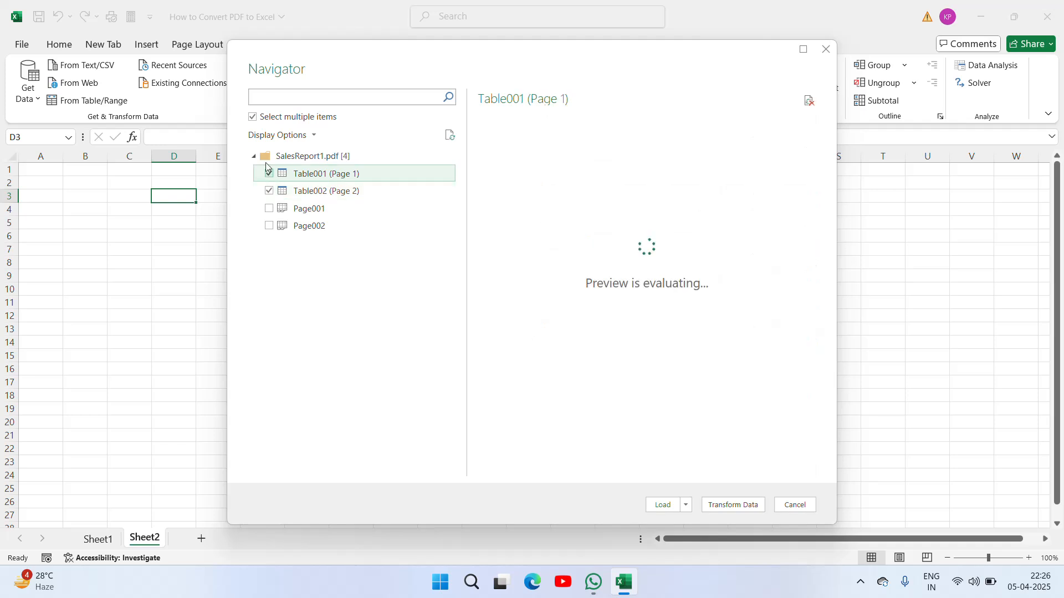
pyautogui.click(254, 118)
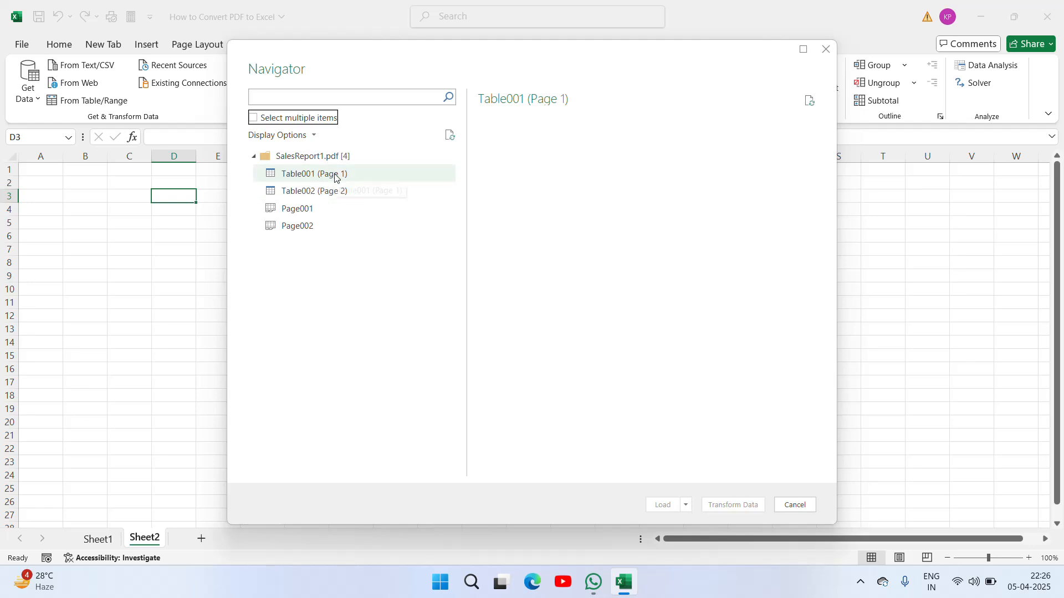
# - Load Table001 (Page 1) into the workbook and open its query for editing in Power Query Editor
pyautogui.click(323, 175)
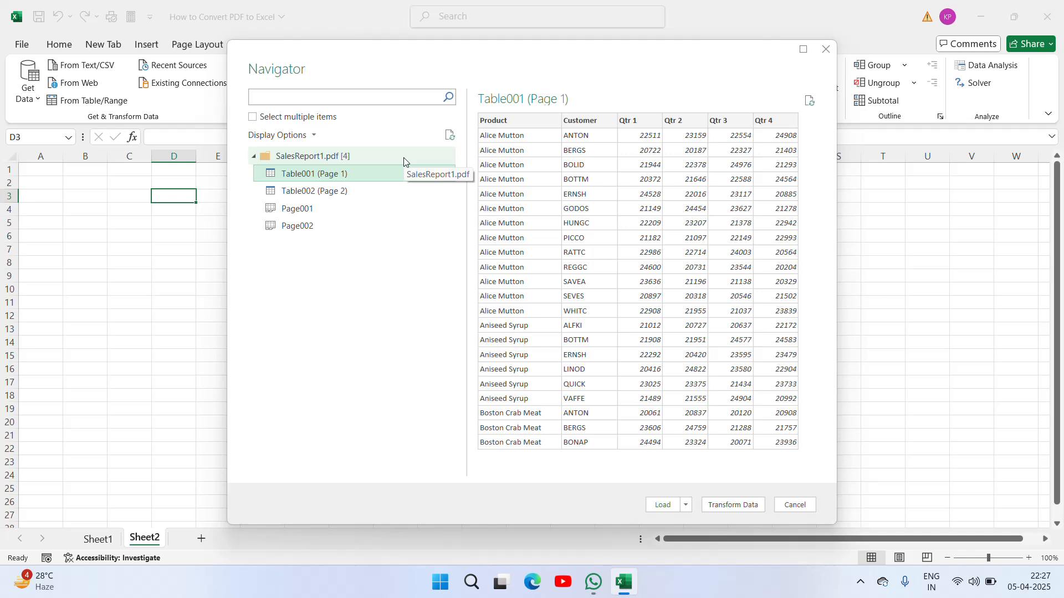
pyautogui.click(662, 505)
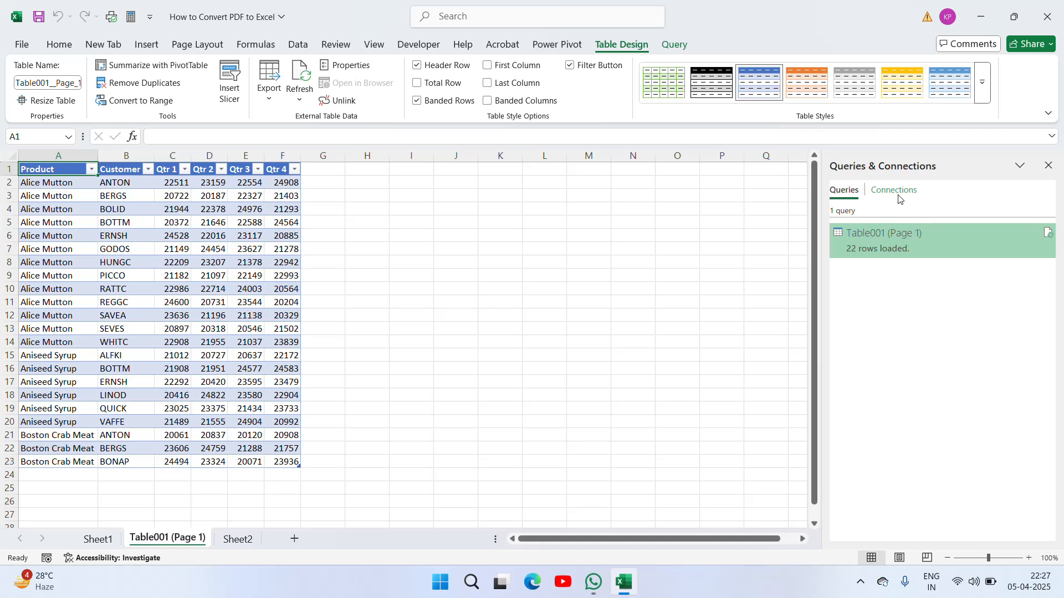
pyautogui.rightClick(945, 247)
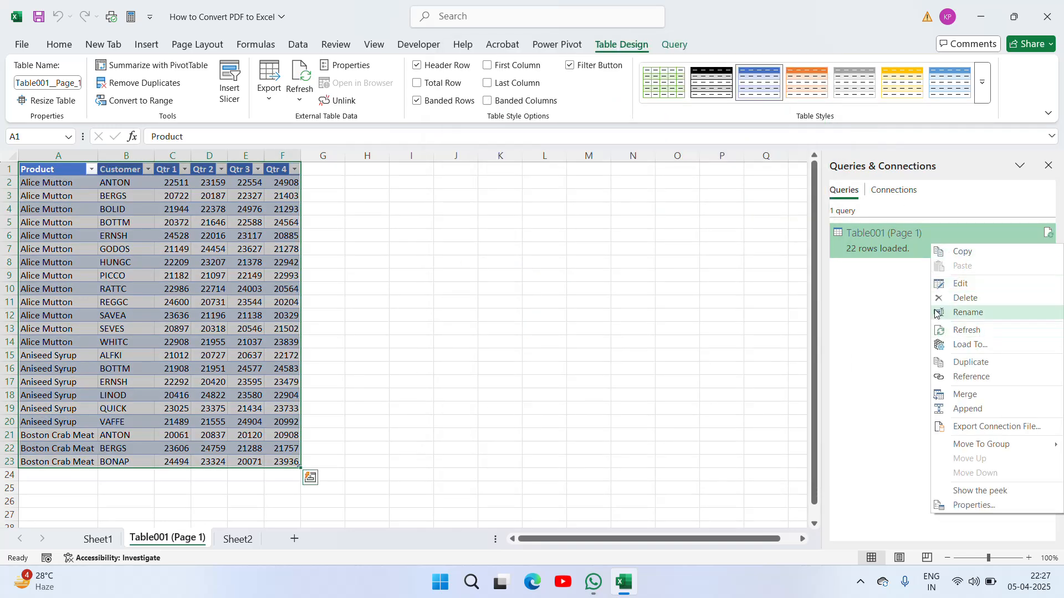
pyautogui.click(961, 285)
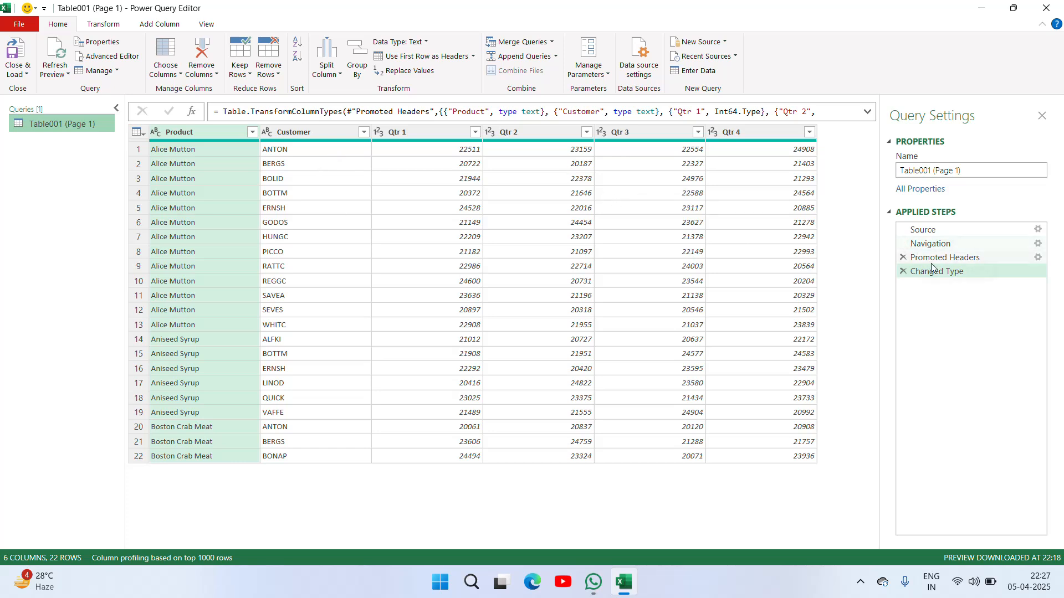
# - Examine the query's Changed Type, Promoted Headers and Navigation steps, including the resource chosen in the Navigation settings
pyautogui.click(314, 131)
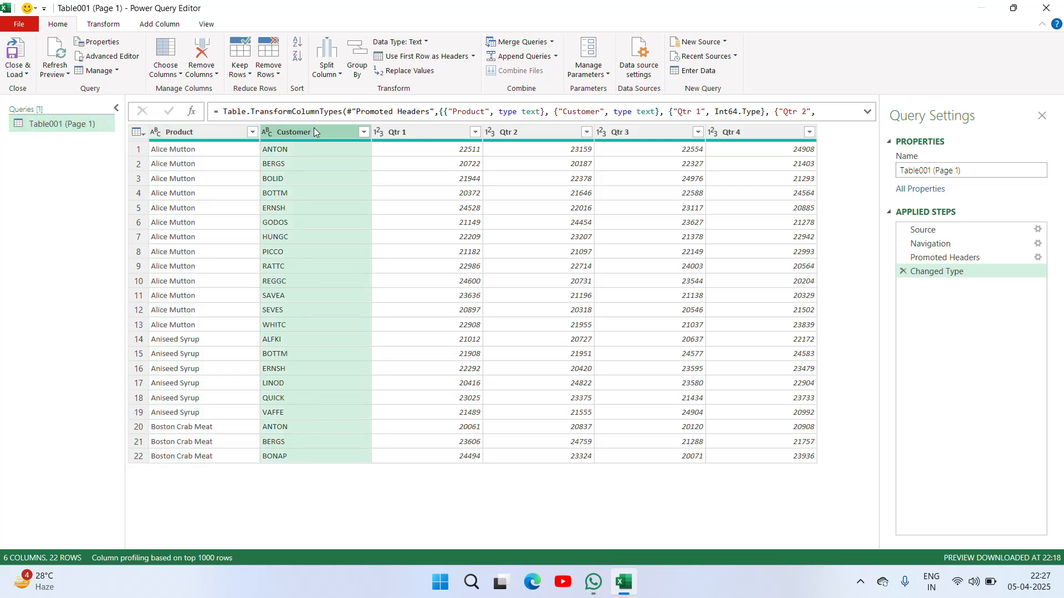
pyautogui.rightClick(967, 274)
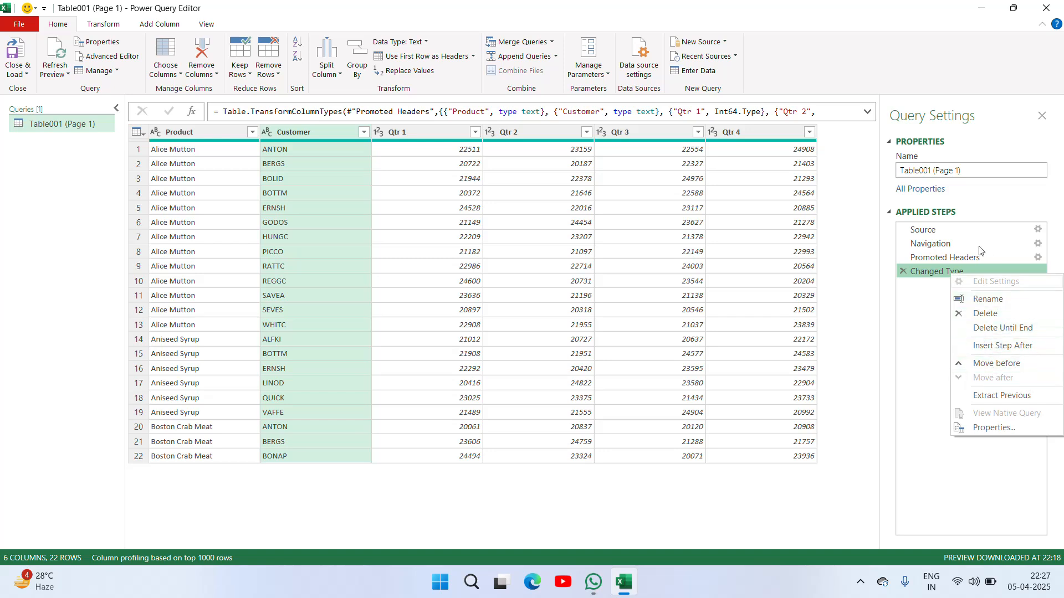
pyautogui.click(944, 260)
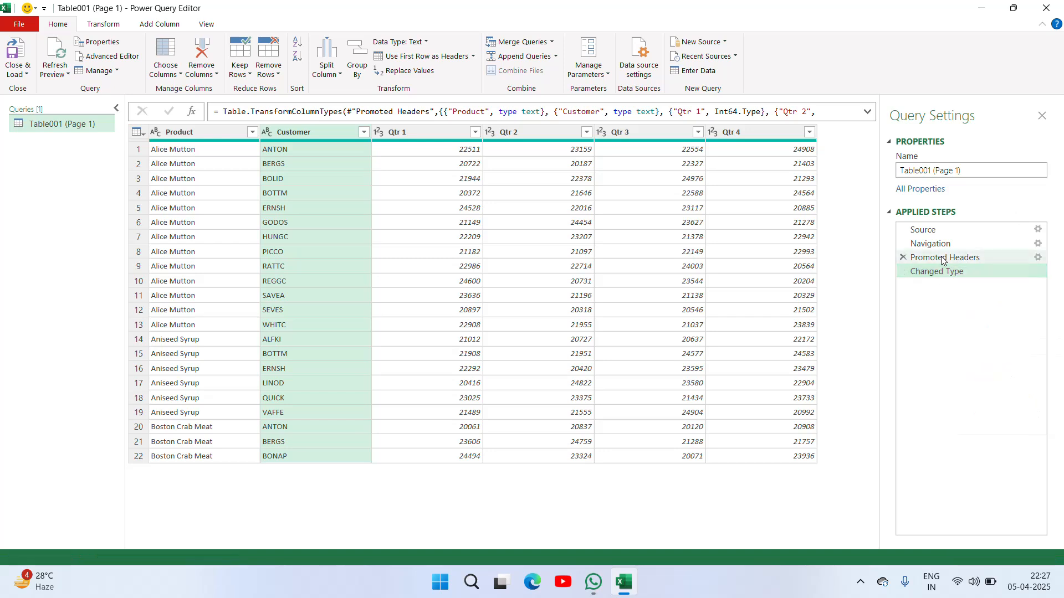
pyautogui.click(943, 260)
pyautogui.rightClick(943, 260)
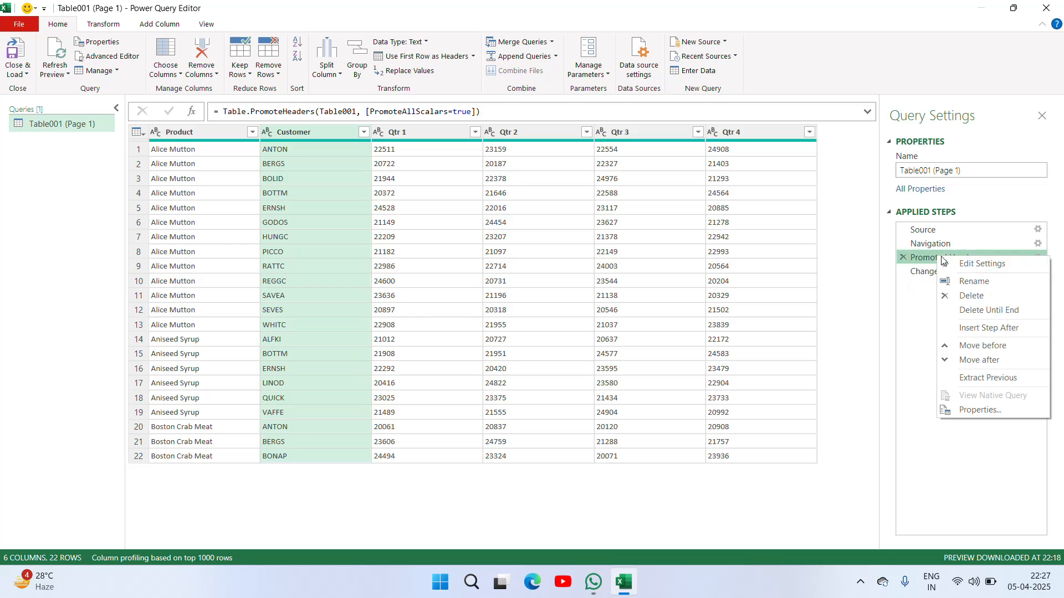
pyautogui.click(983, 283)
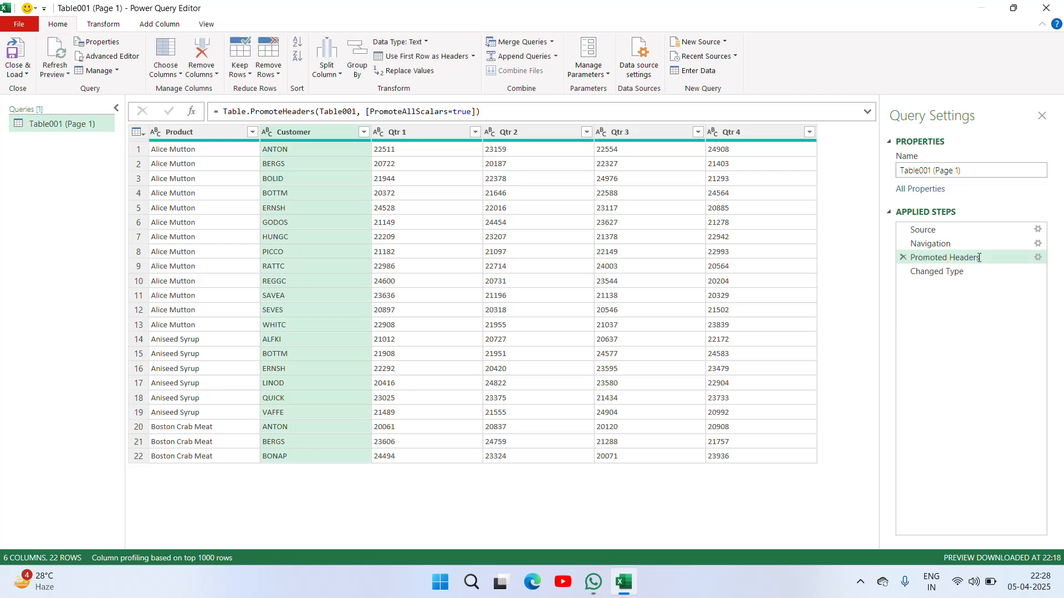
pyautogui.click(927, 244)
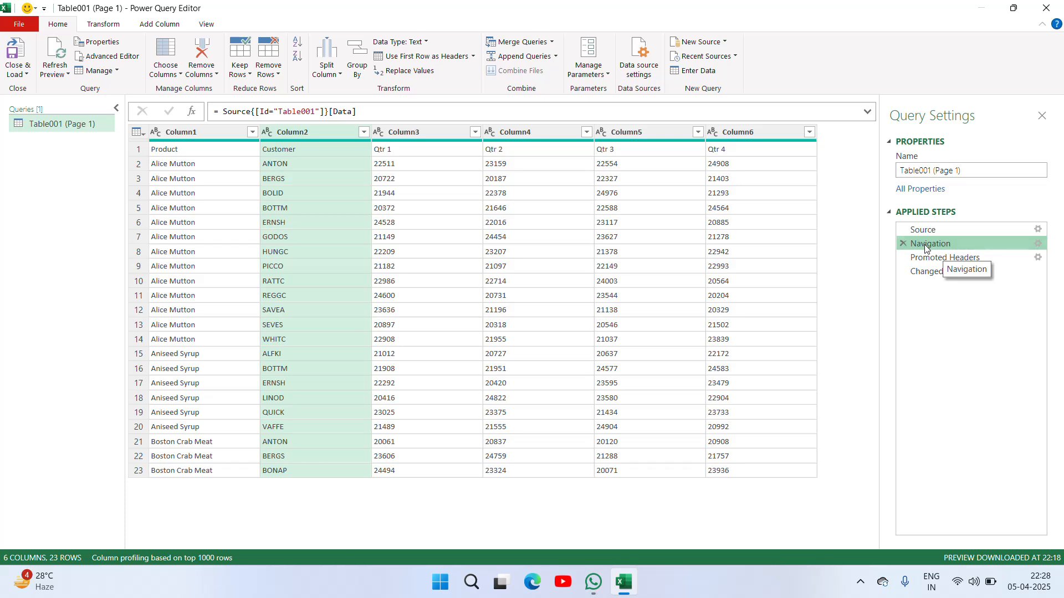
pyautogui.rightClick(927, 249)
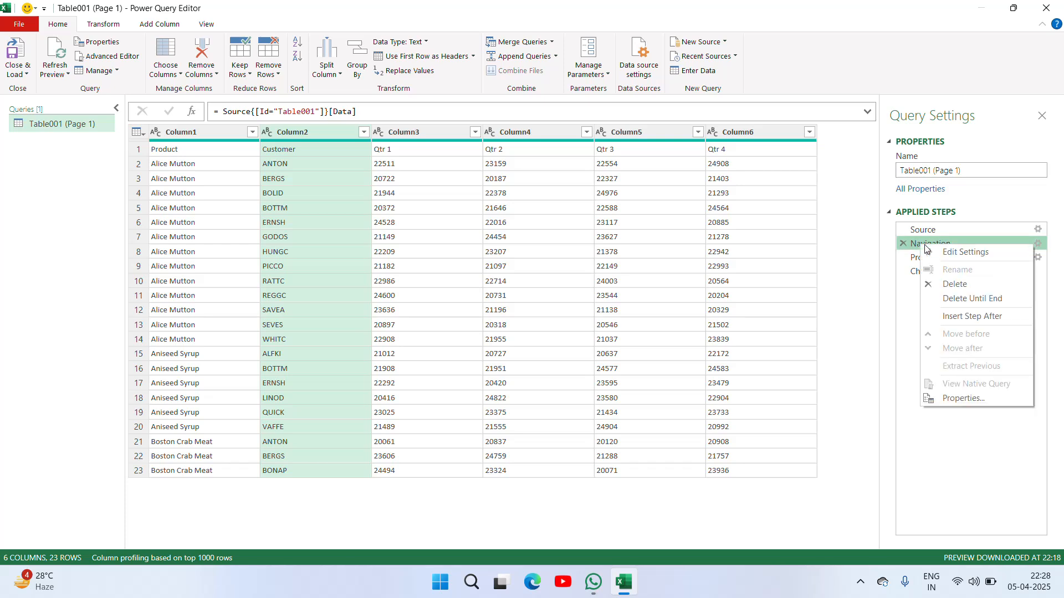
pyautogui.click(992, 254)
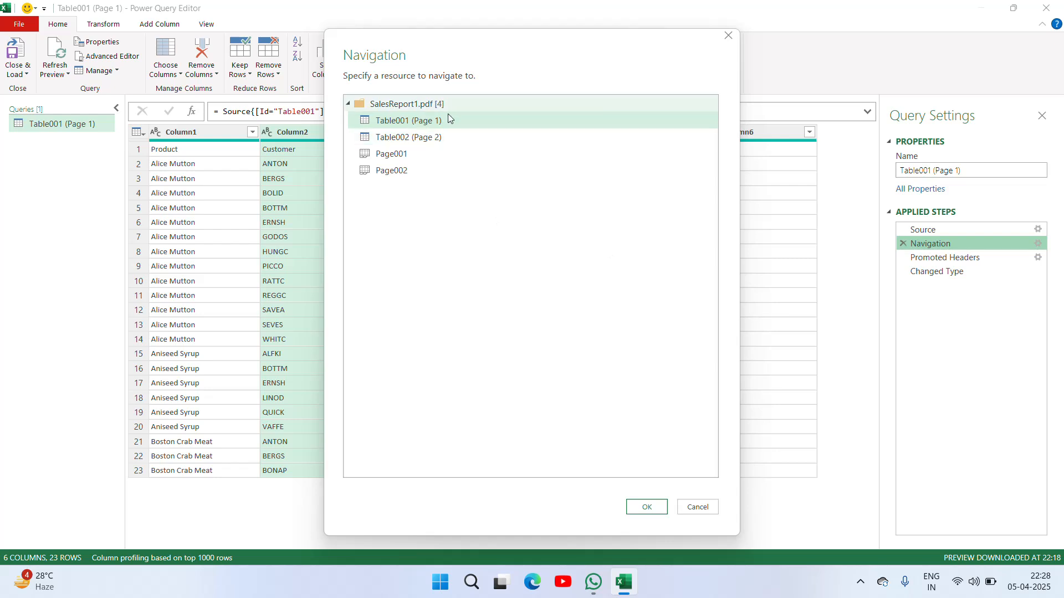
pyautogui.press('Return')
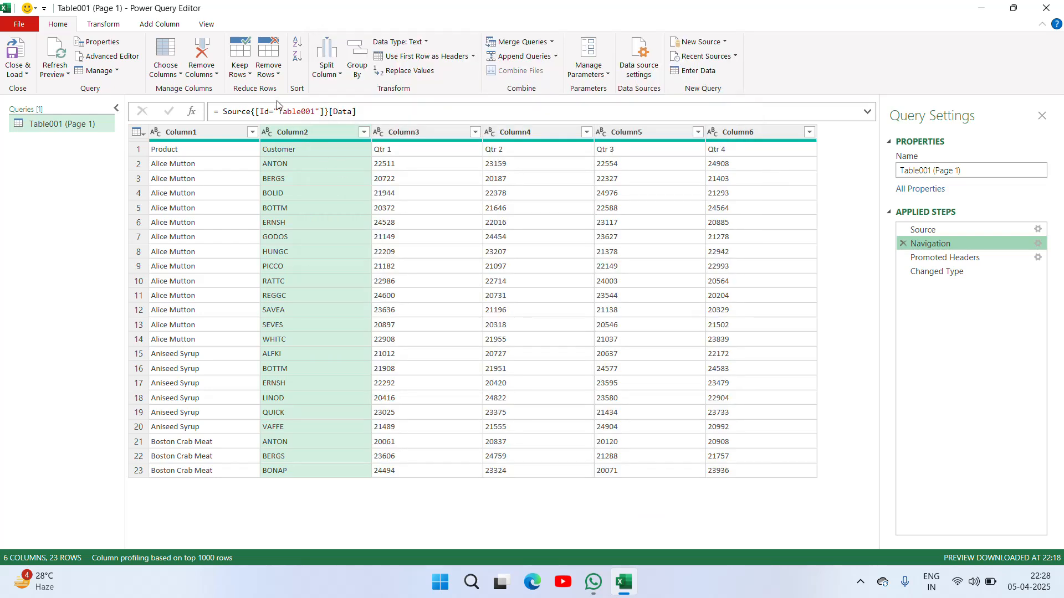
pyautogui.click(239, 77)
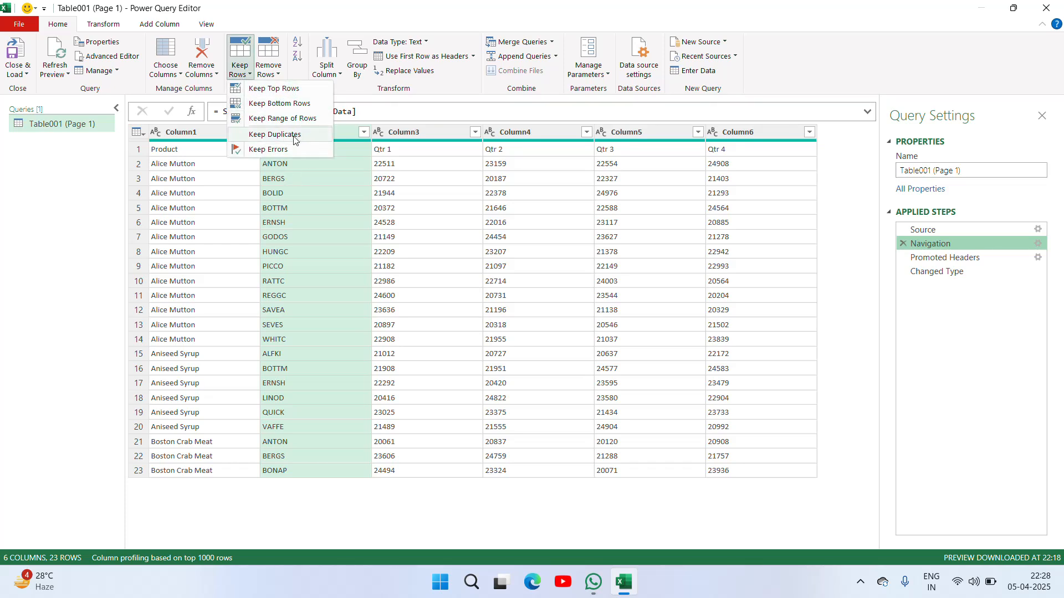
pyautogui.click(271, 77)
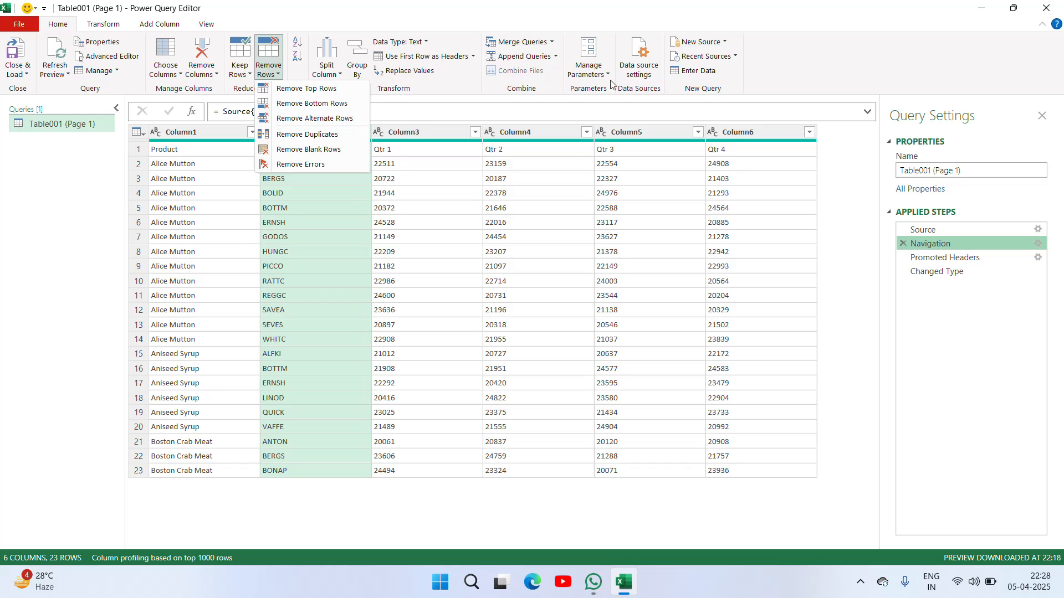
# - Replace the value 24600 with 25000 in Column3 as an inserted step after Navigation
pyautogui.click(546, 185)
pyautogui.click(439, 194)
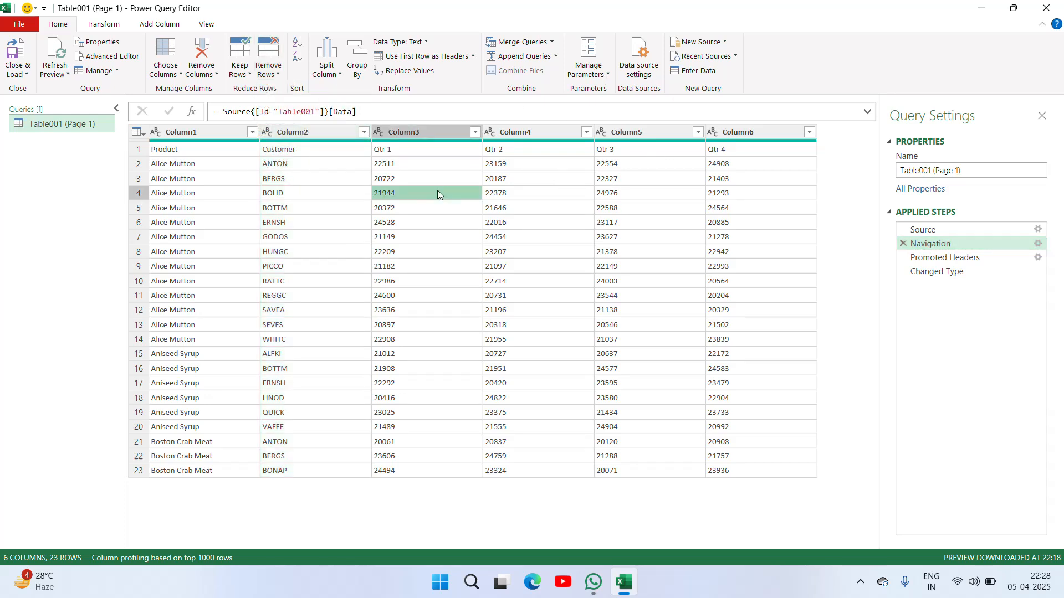
pyautogui.click(413, 132)
pyautogui.rightClick(417, 289)
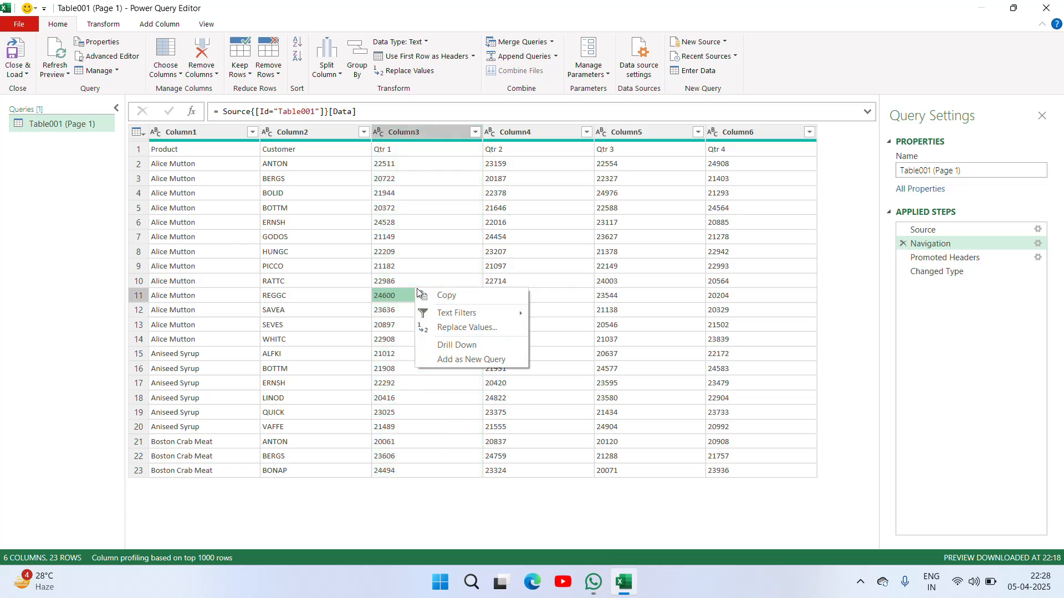
pyautogui.click(459, 327)
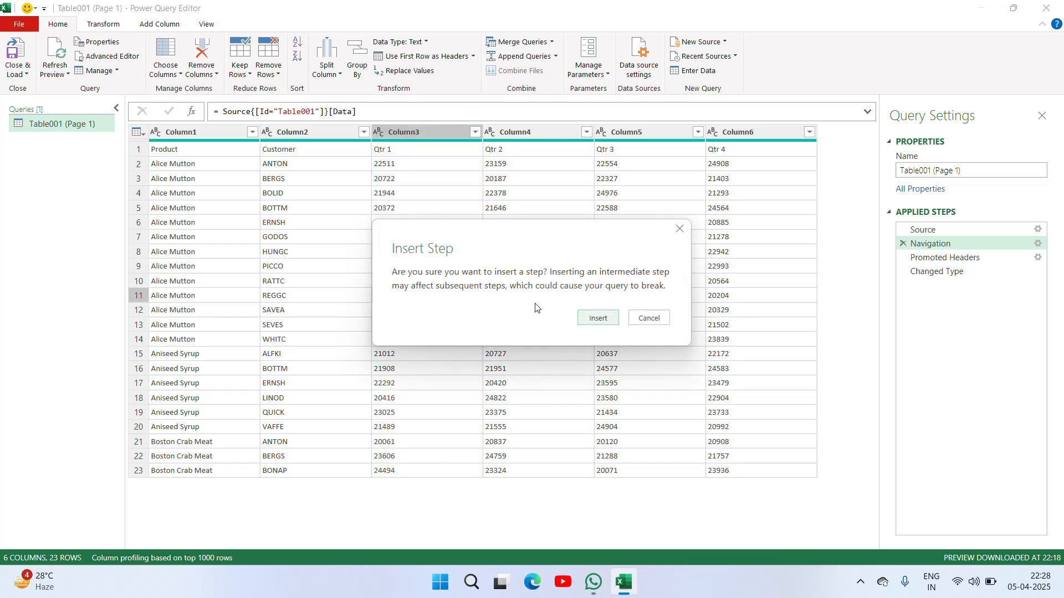
pyautogui.click(588, 320)
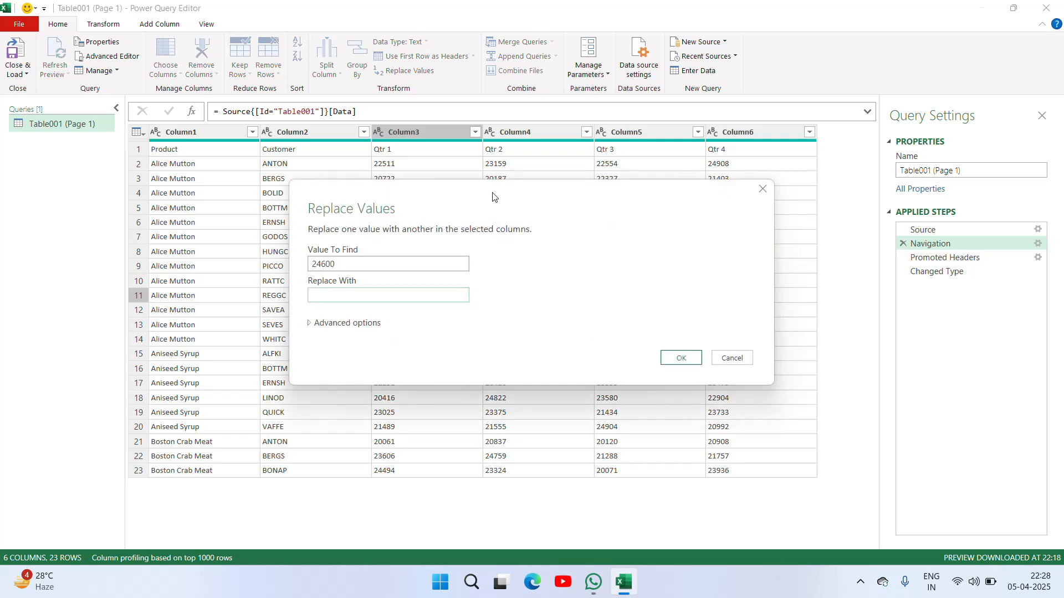
pyautogui.moveTo(495, 197); pyautogui.dragTo(656, 184)
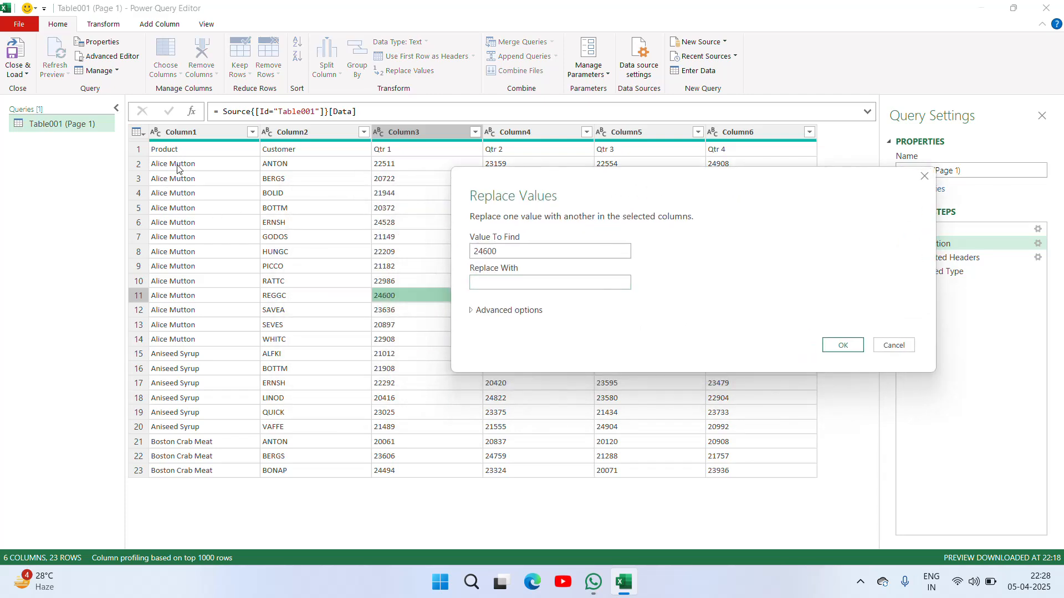
pyautogui.click(530, 252)
pyautogui.click(492, 284)
pyautogui.click(842, 347)
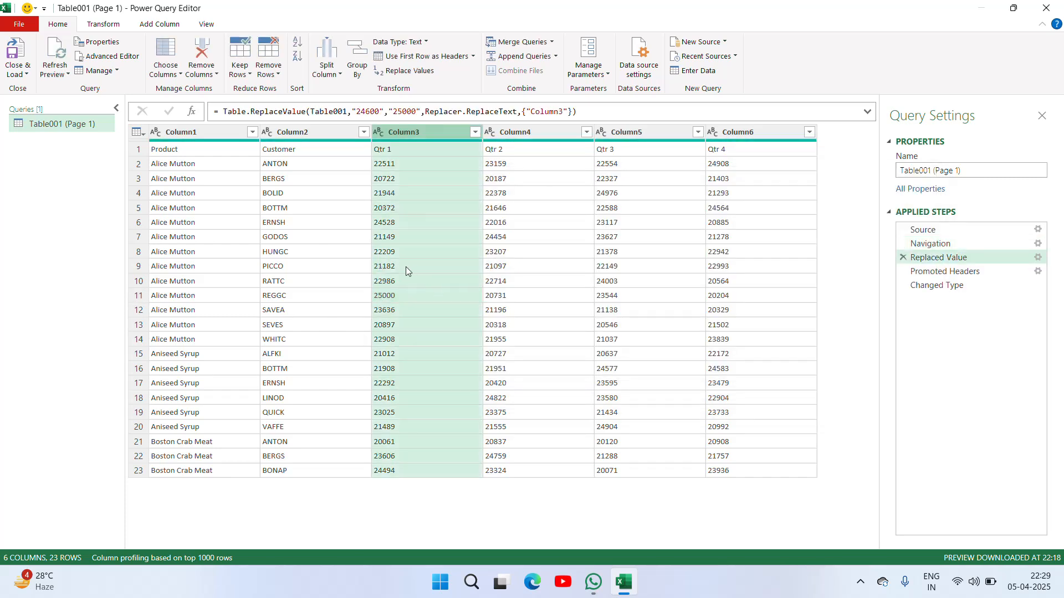
pyautogui.click(390, 298)
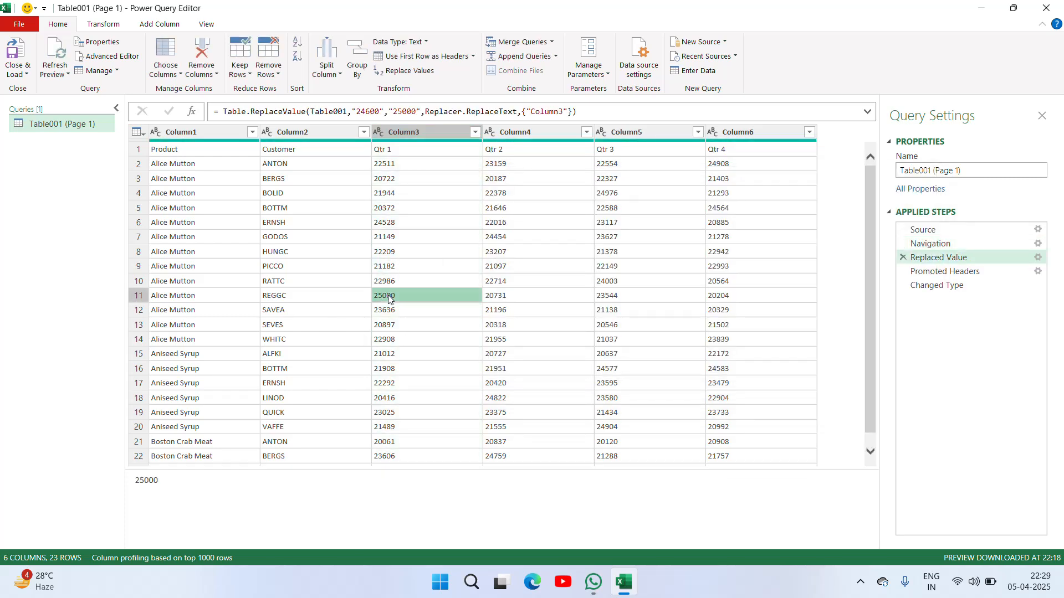
# - Replace Aniseed Syrup with ABC Product in Column1 through another inserted replacement step
pyautogui.click(206, 132)
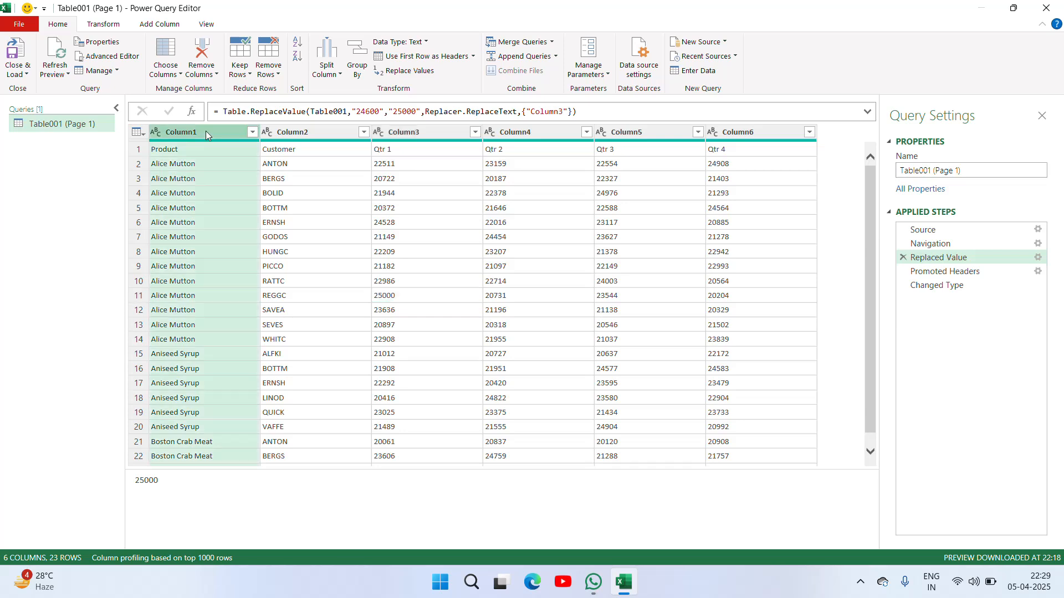
pyautogui.rightClick(204, 369)
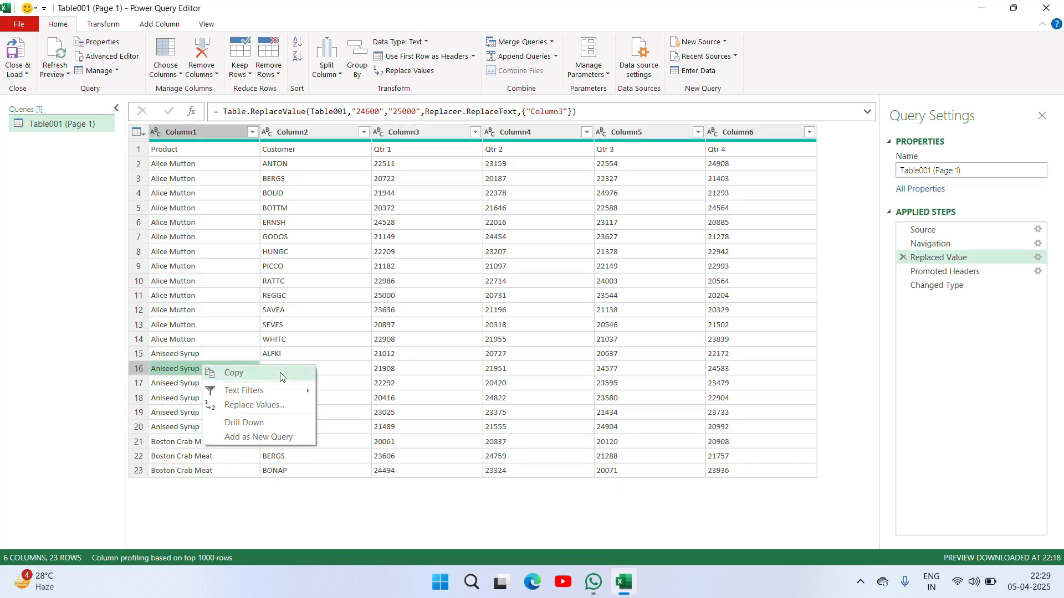
pyautogui.click(252, 406)
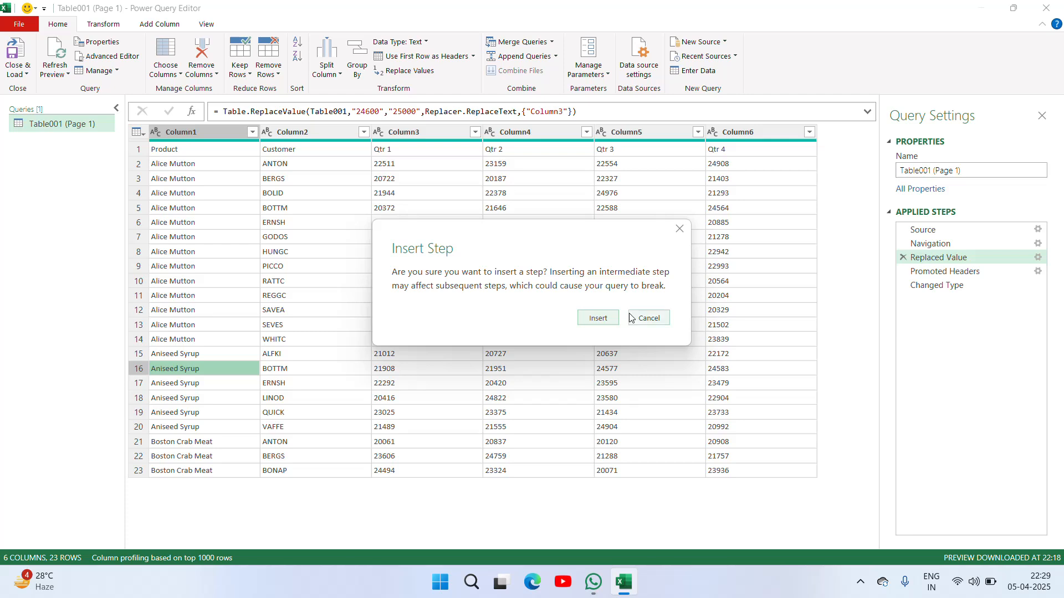
pyautogui.click(598, 318)
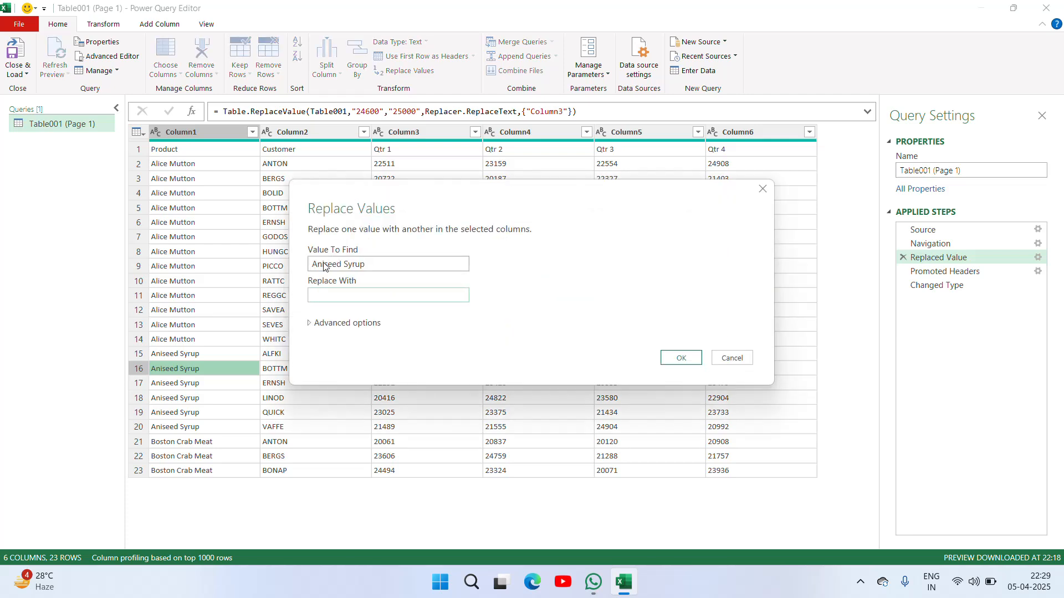
pyautogui.click(362, 297)
pyautogui.write('ABC')
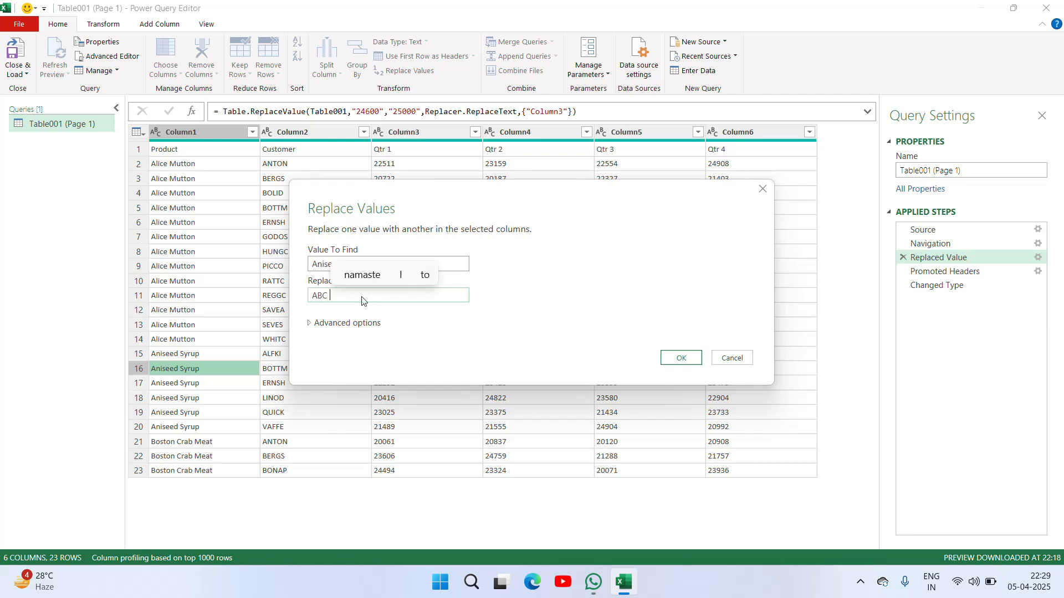
pyautogui.write(' Product')
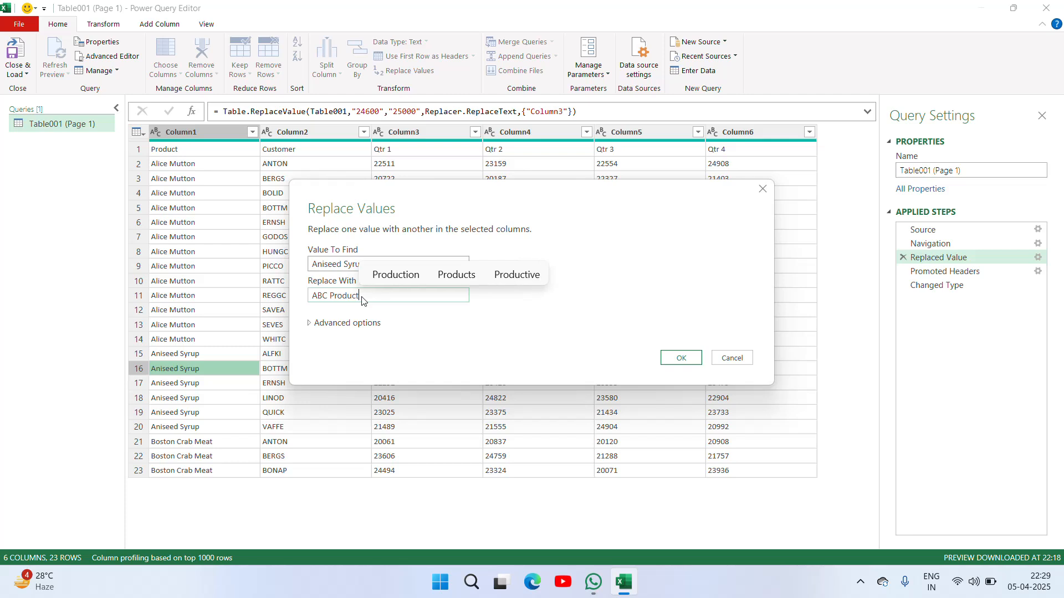
pyautogui.click(681, 358)
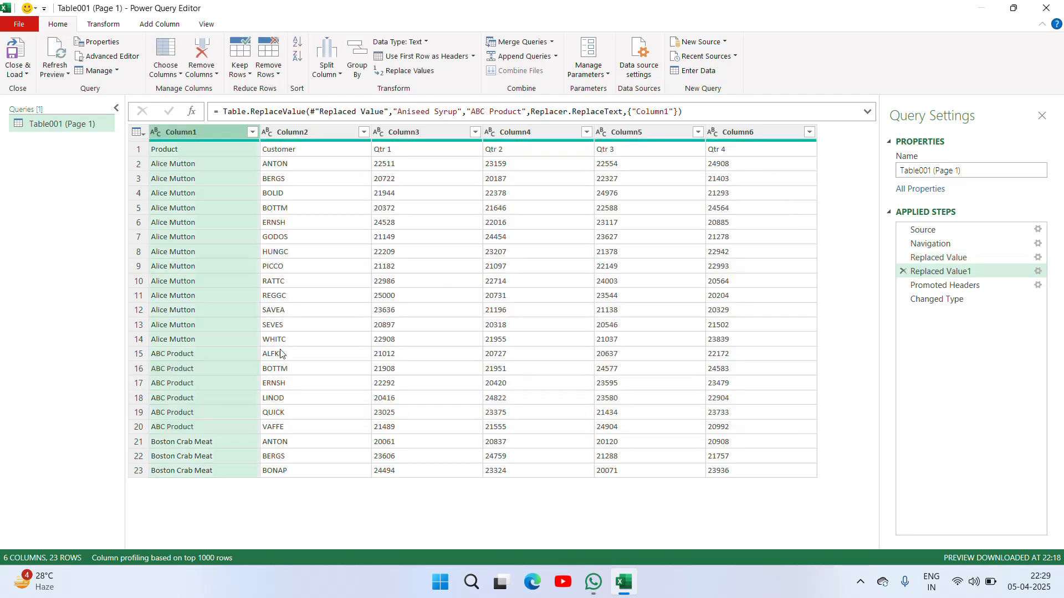
pyautogui.click(182, 349)
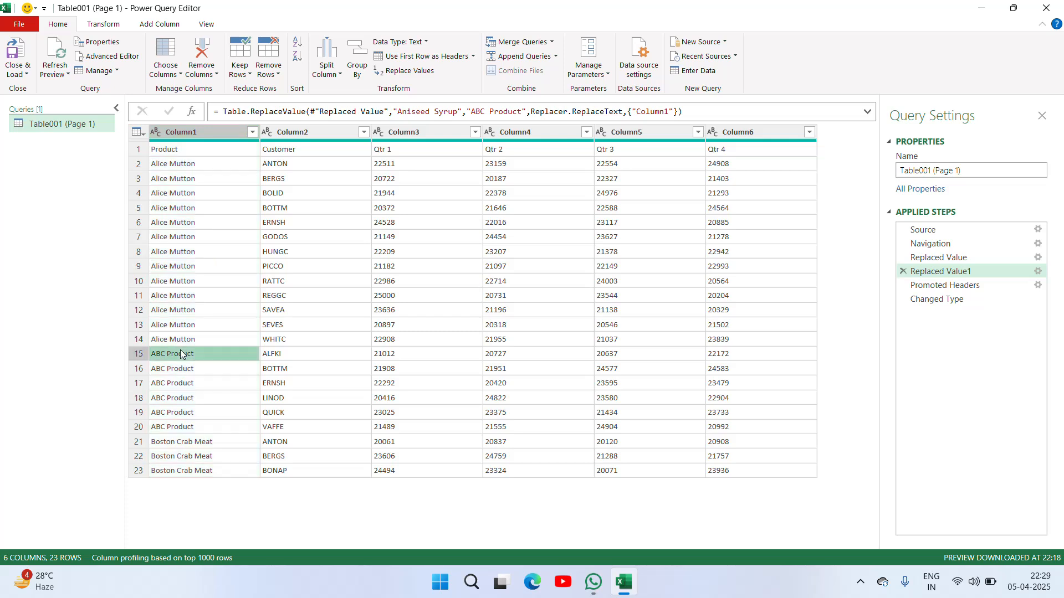
# - Examine the table at each applied step from Source through both value replacements to Promoted Headers
pyautogui.click(955, 244)
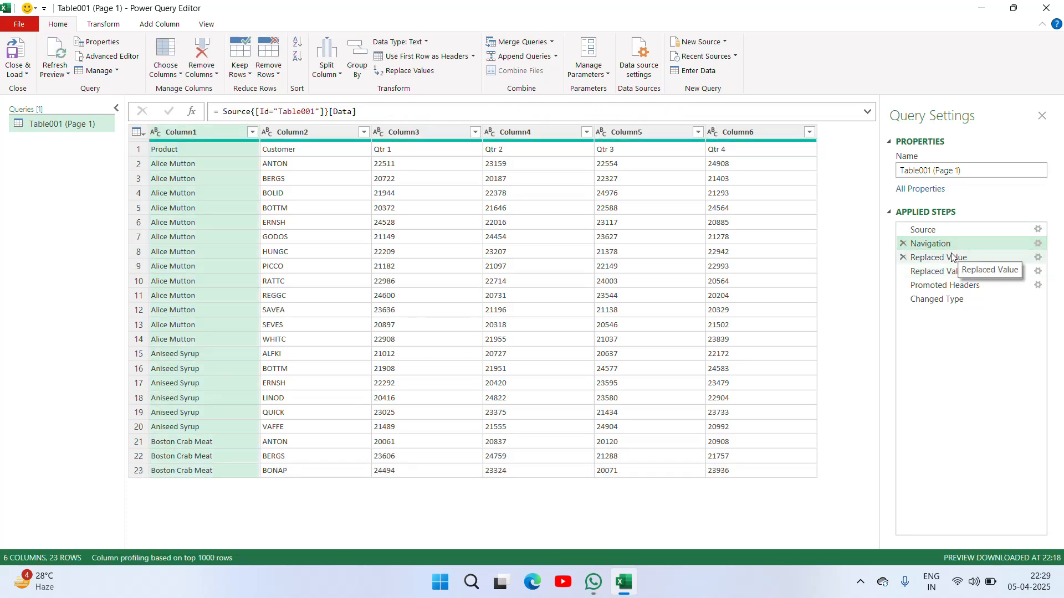
pyautogui.click(953, 257)
pyautogui.click(534, 133)
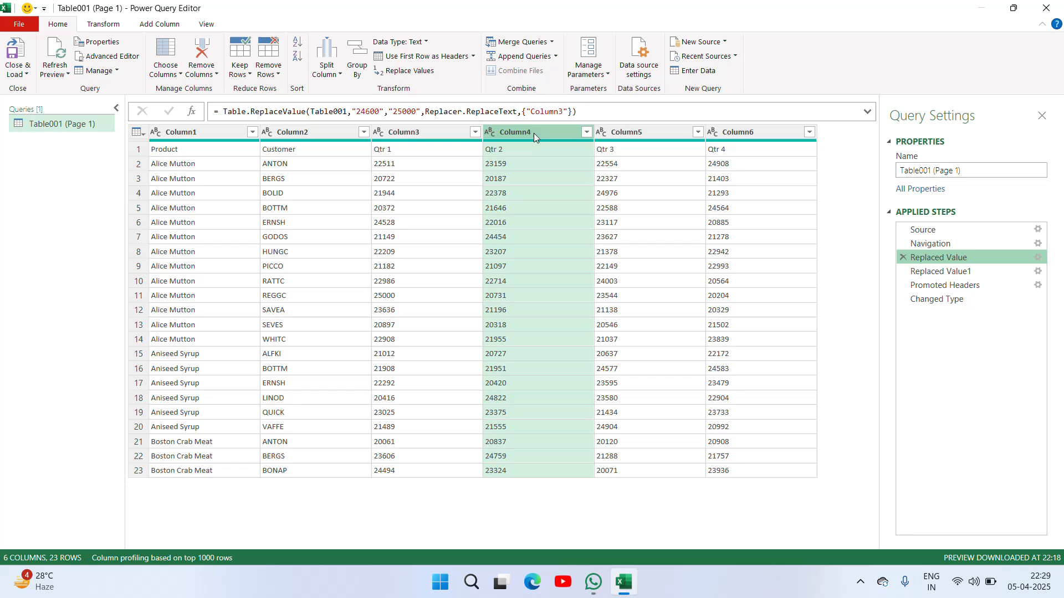
pyautogui.rightClick(531, 368)
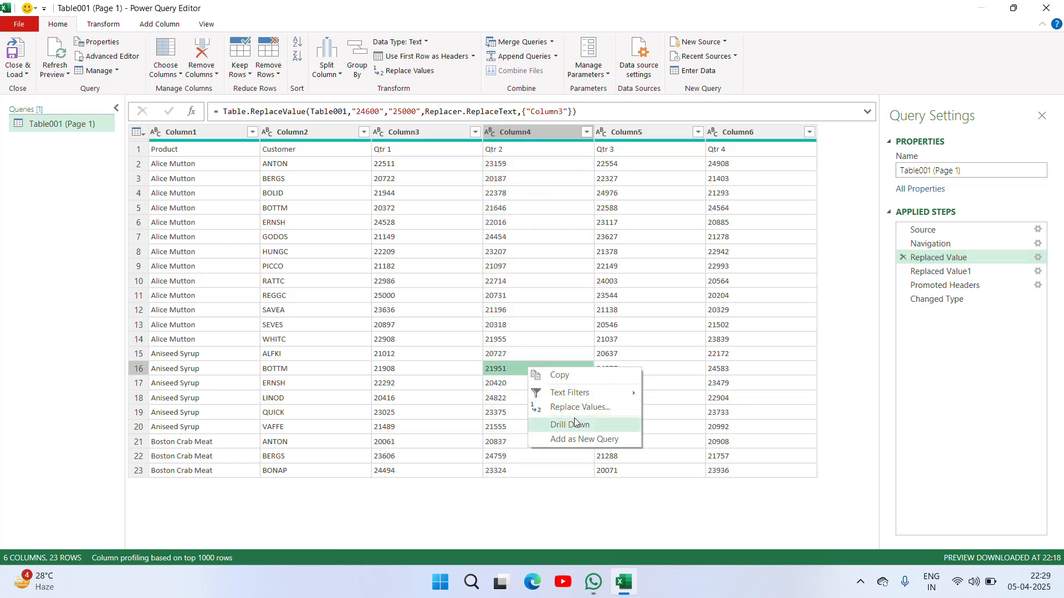
pyautogui.click(685, 149)
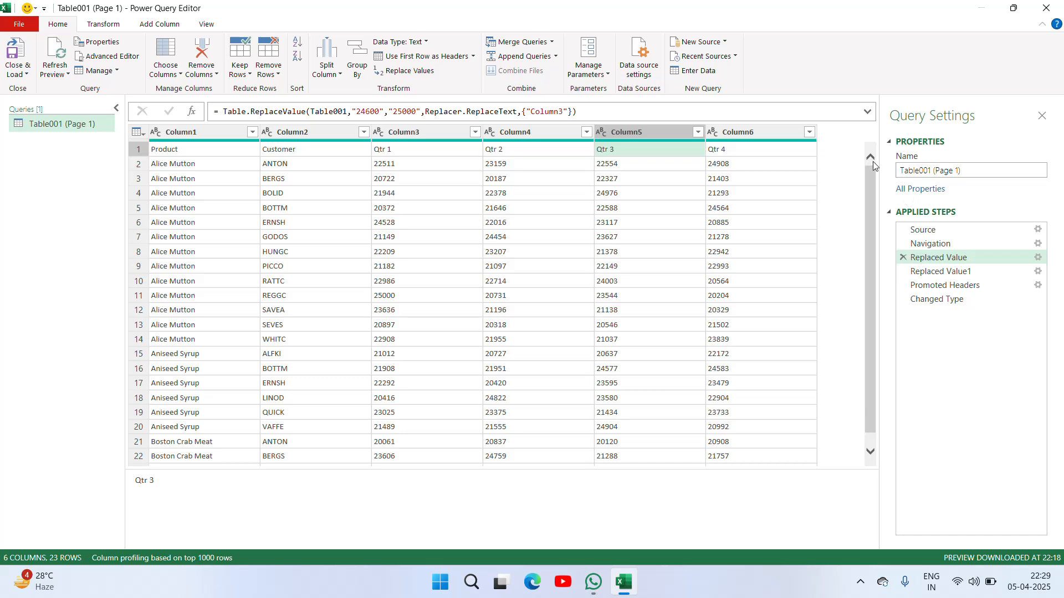
pyautogui.click(935, 235)
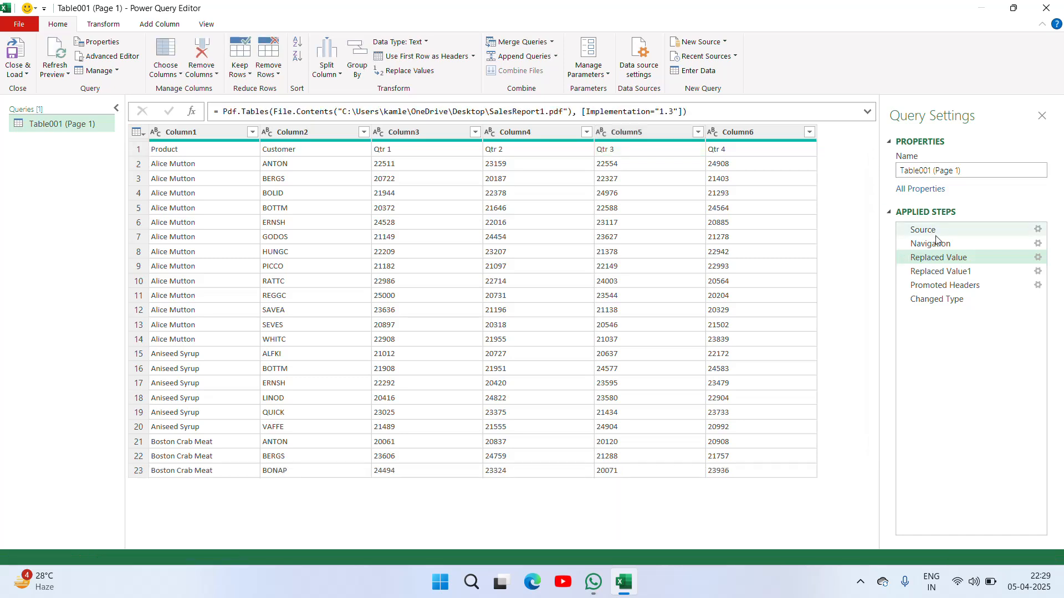
pyautogui.click(937, 243)
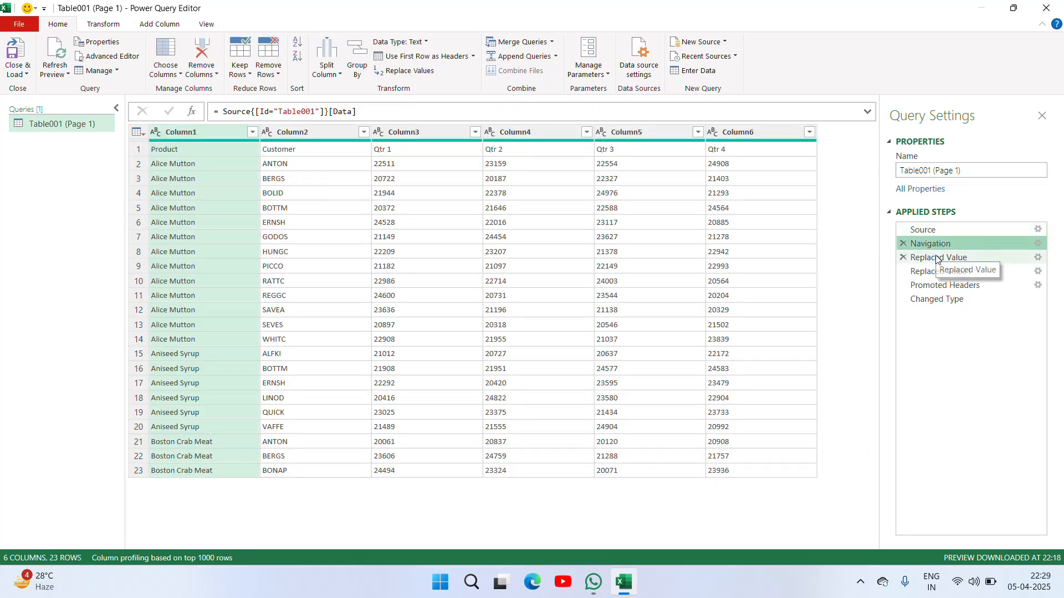
pyautogui.click(937, 258)
pyautogui.click(938, 272)
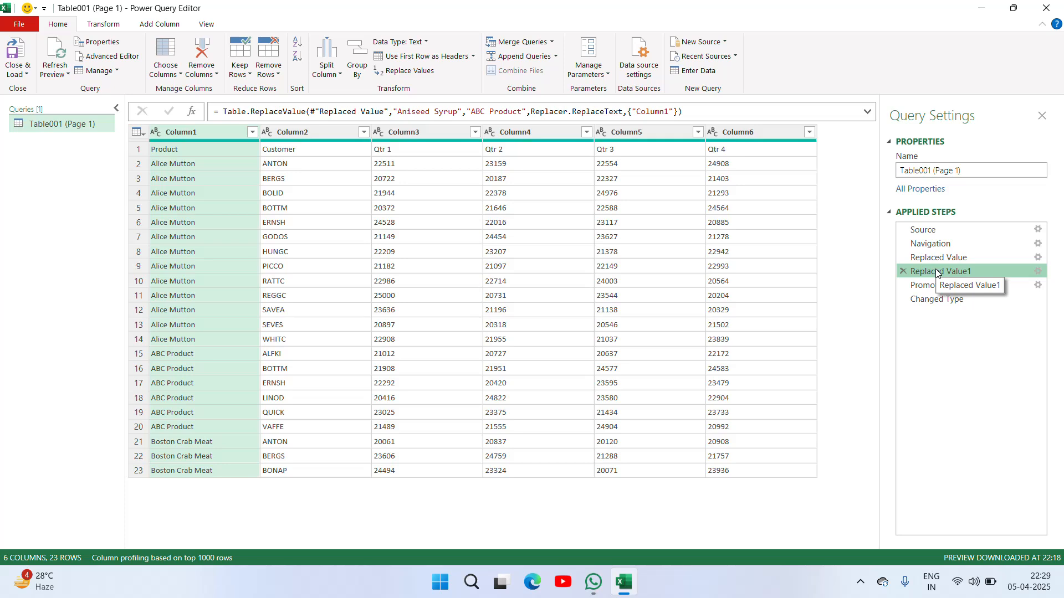
pyautogui.click(939, 285)
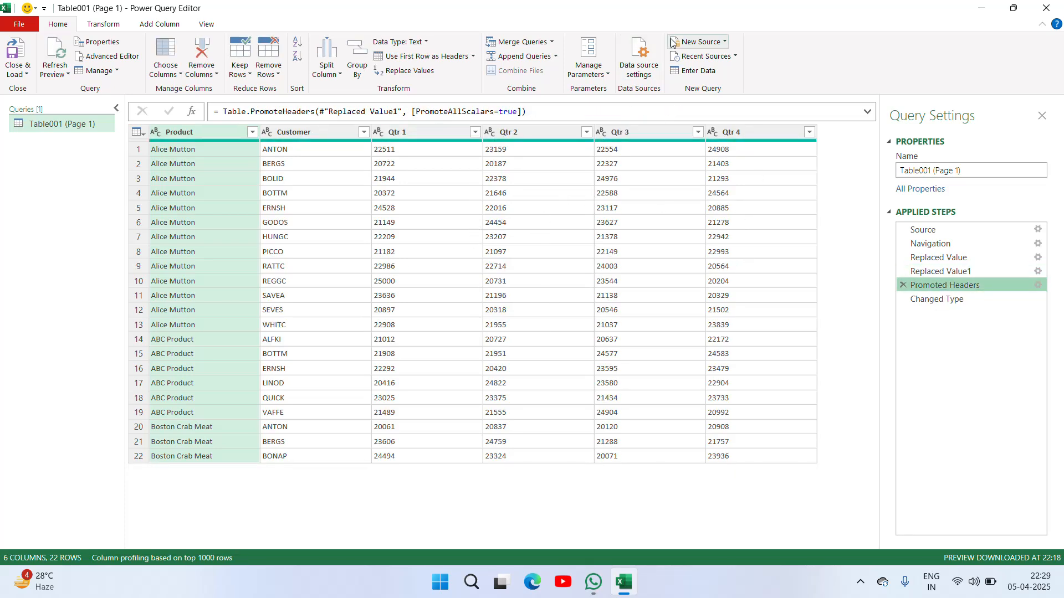
# - Close the query editor, load the edited query into its worksheet, and view the table on the Table001 (Page 1) sheet
pyautogui.click(25, 75)
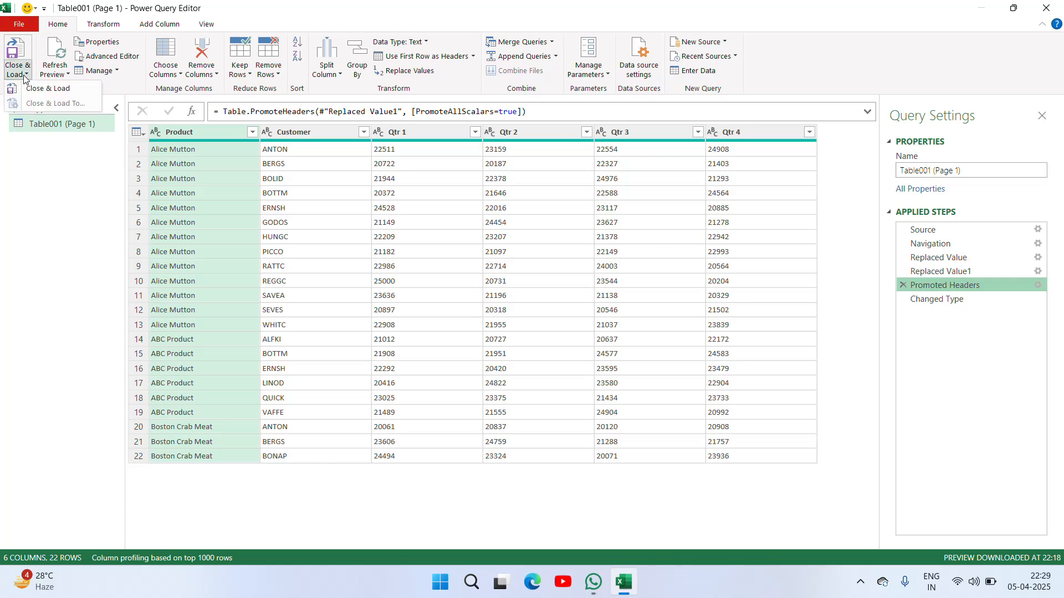
pyautogui.click(44, 88)
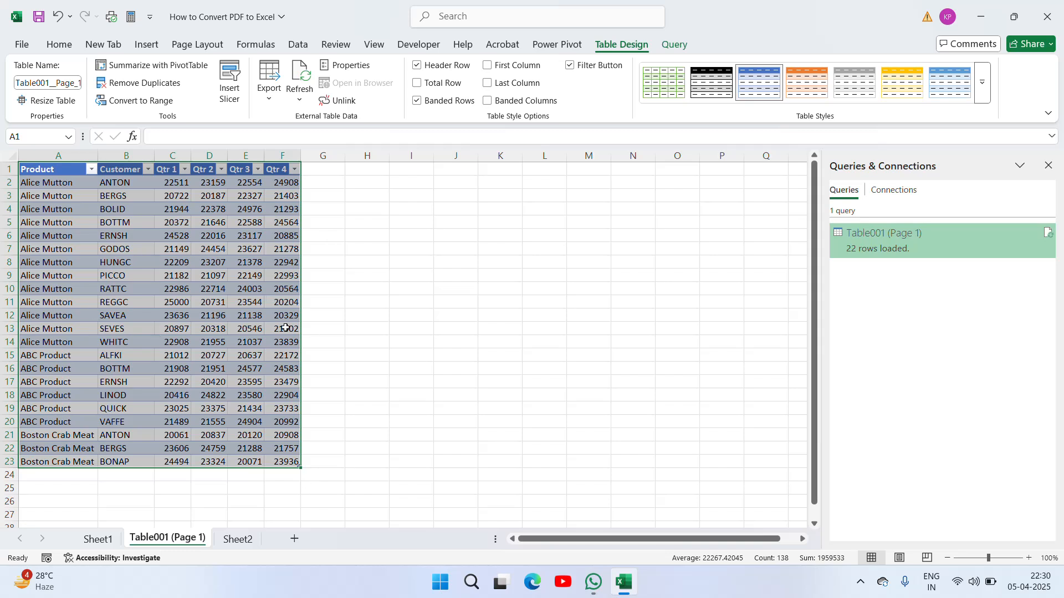
pyautogui.click(237, 539)
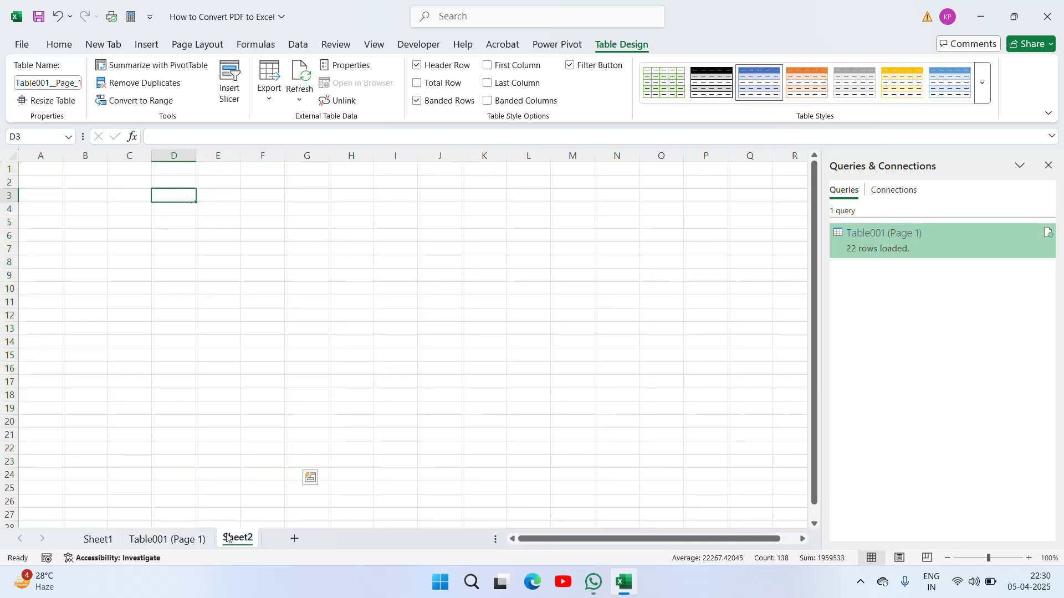
pyautogui.click(162, 538)
pyautogui.click(46, 471)
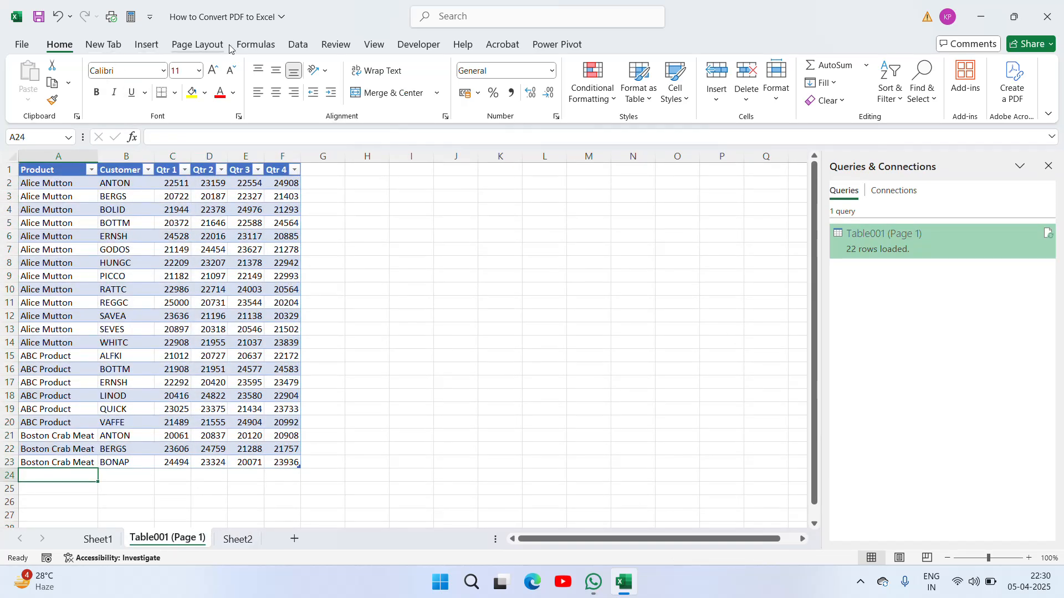
# - Start another PDF data import using SalesReport1 from the Desktop
pyautogui.click(298, 45)
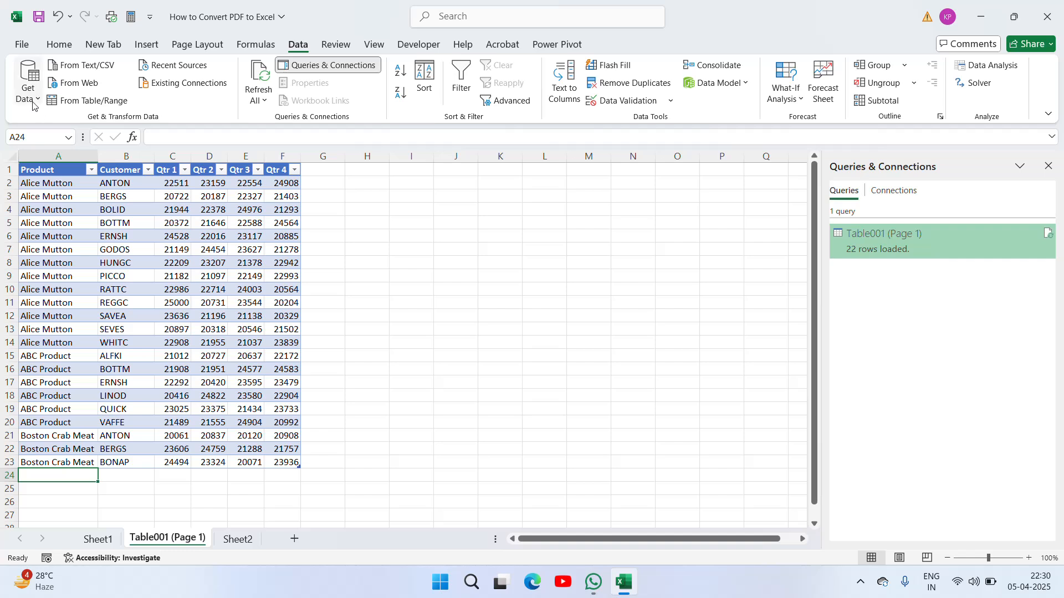
pyautogui.click(30, 91)
pyautogui.moveTo(112, 124)
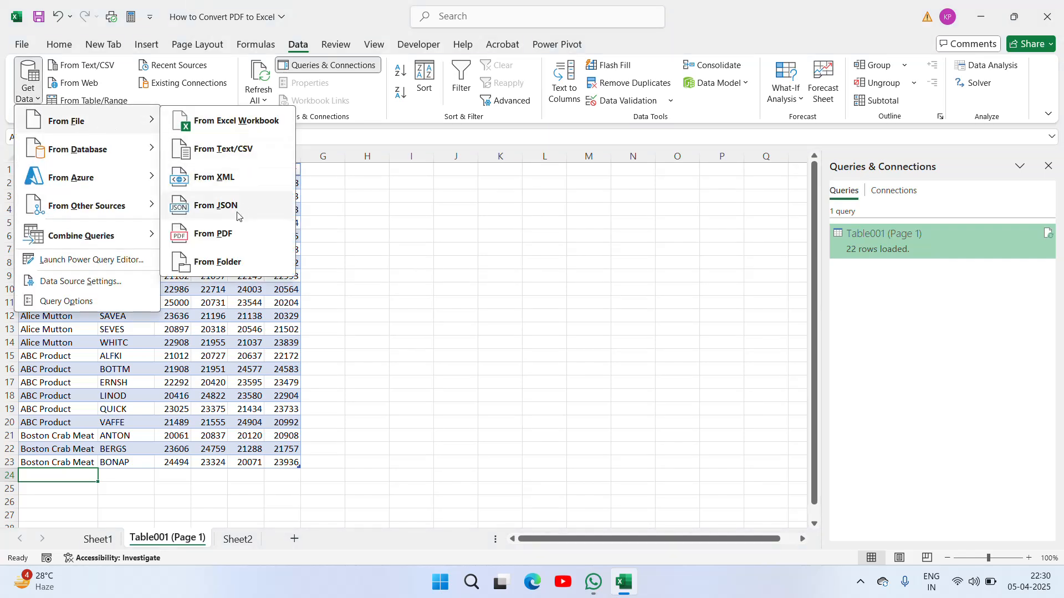
pyautogui.click(218, 233)
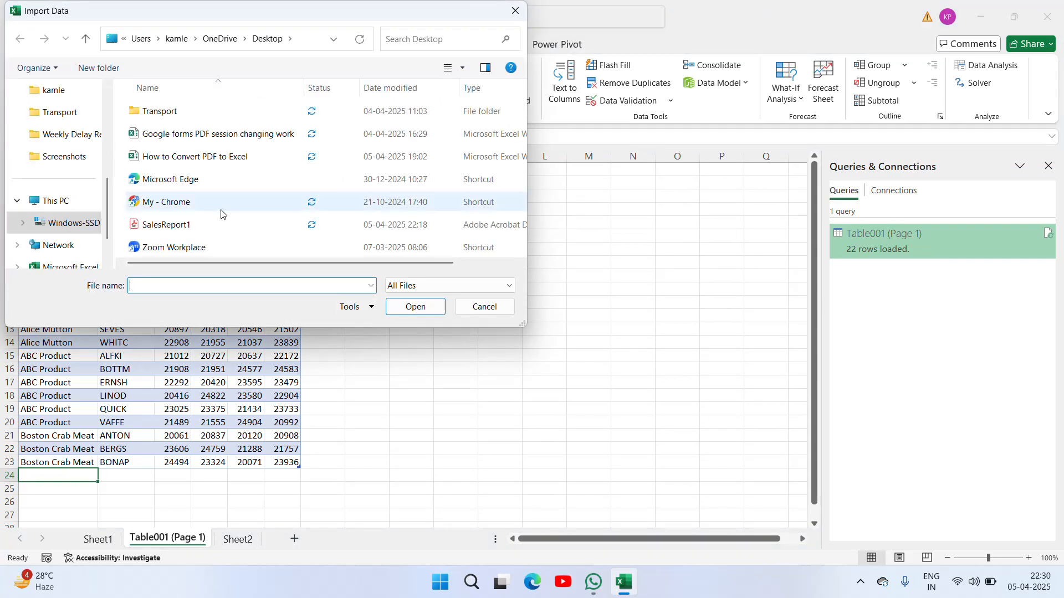
pyautogui.click(165, 226)
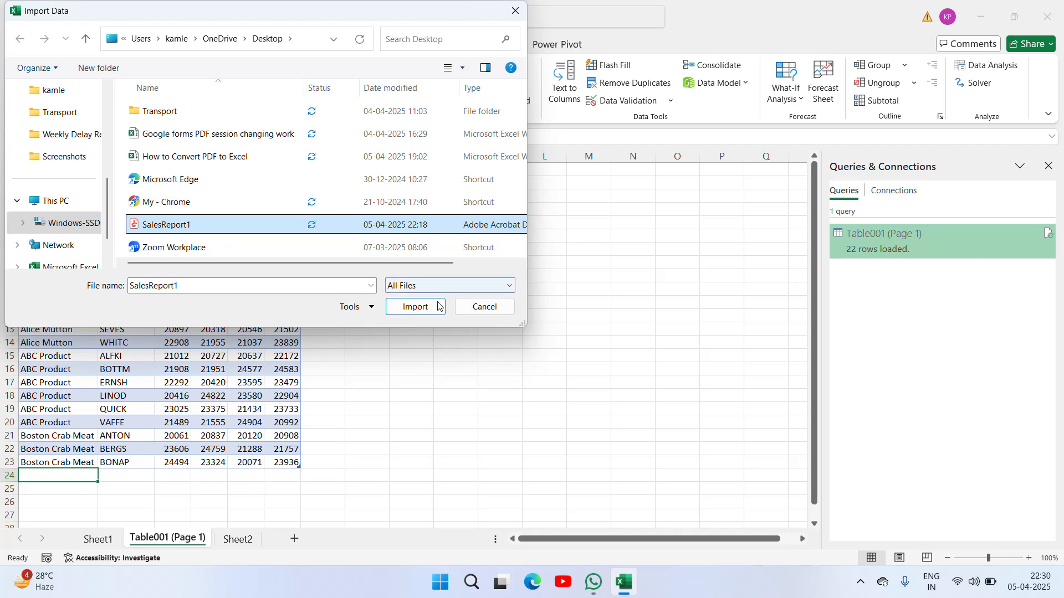
pyautogui.click(428, 308)
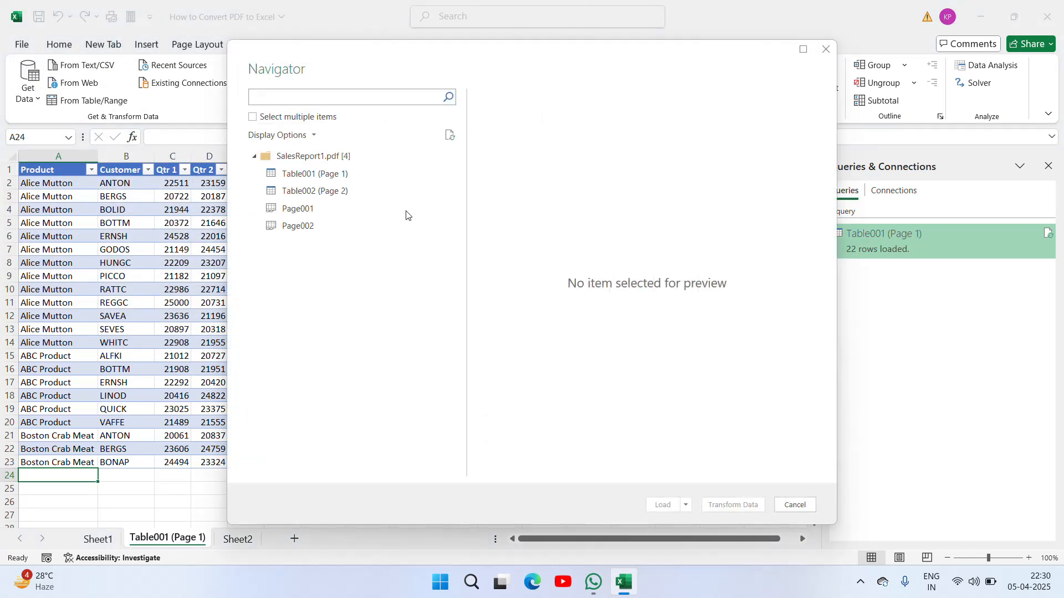
# - Load Table002 (Page 2) into the workbook and check its sheet against the Table001 (Page 1) sheet
pyautogui.click(273, 191)
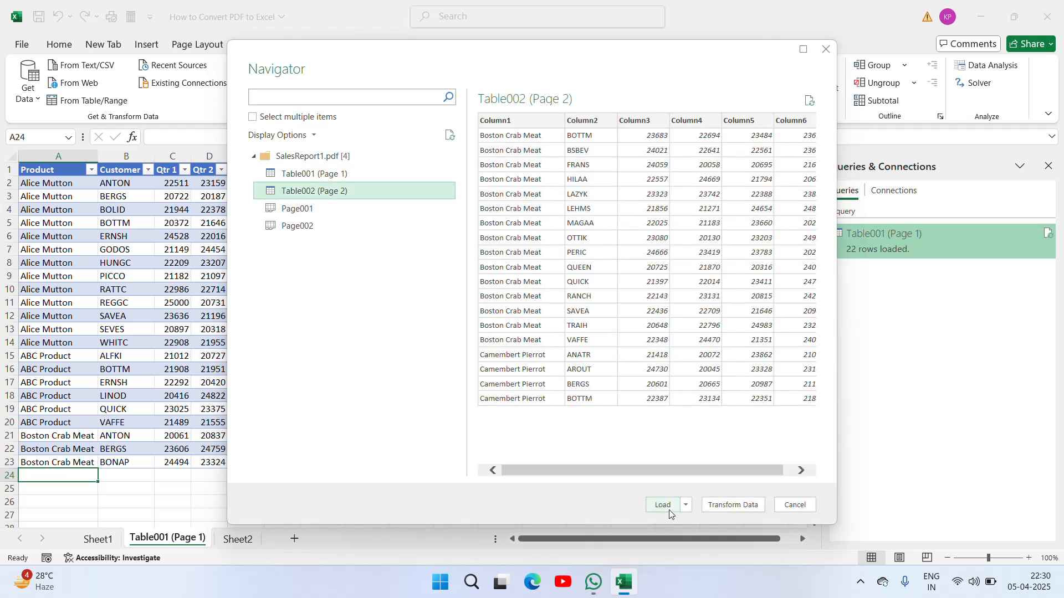
pyautogui.click(727, 508)
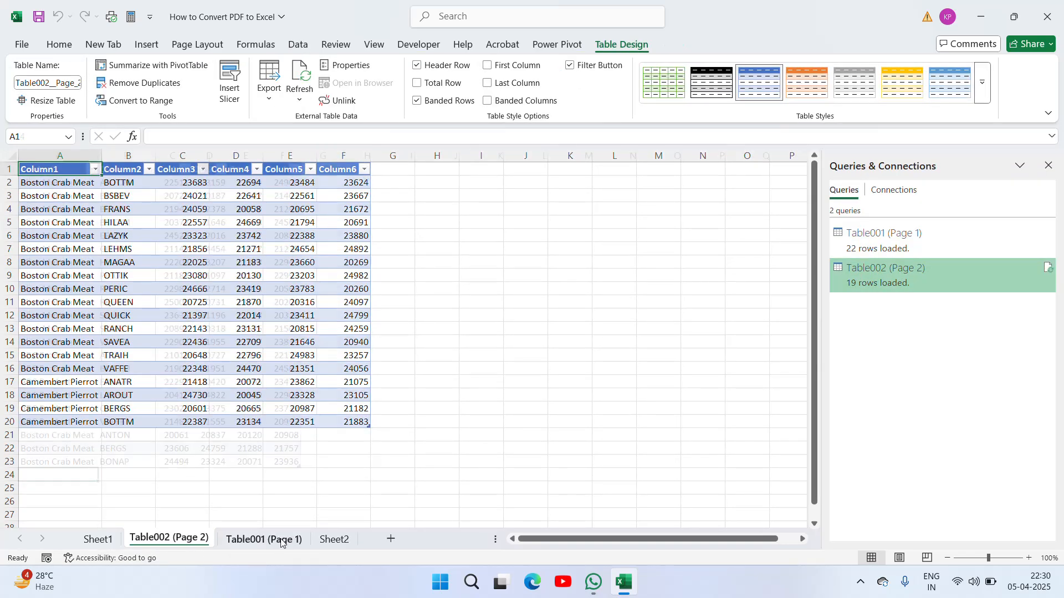
pyautogui.click(263, 540)
pyautogui.click(170, 543)
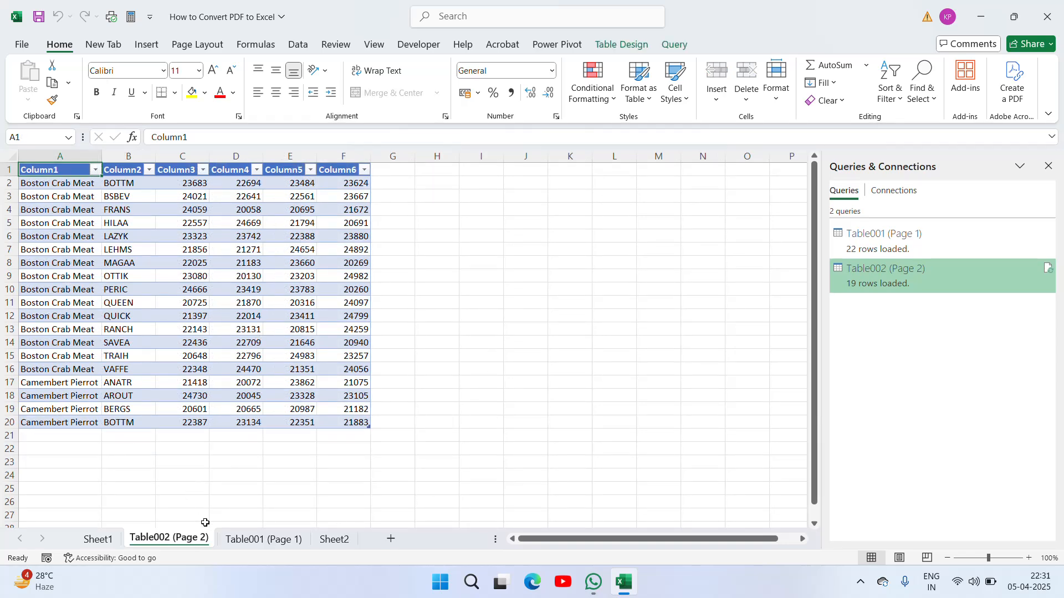
# - Open the SalesReport1 PDF from the desktop and compare it with the Table001 (Page 1) sheet
pyautogui.click(247, 539)
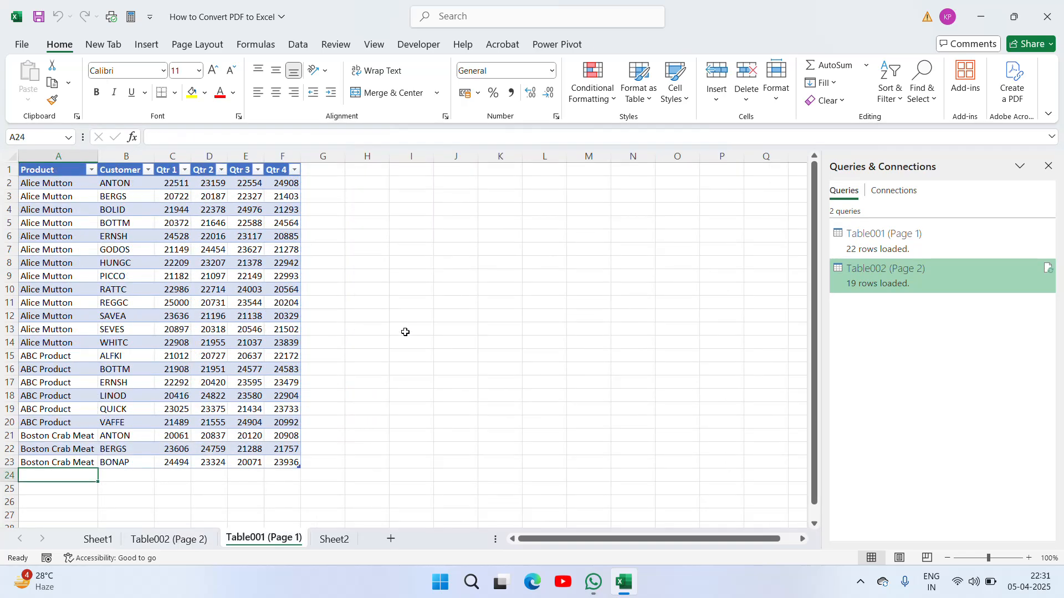
pyautogui.press('super+d')
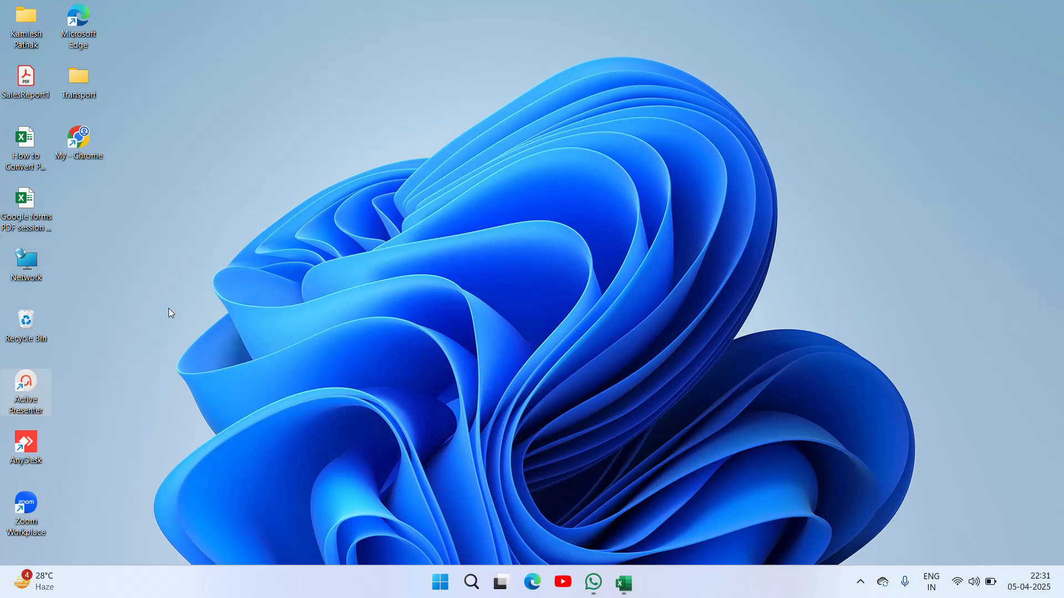
pyautogui.doubleClick(35, 91)
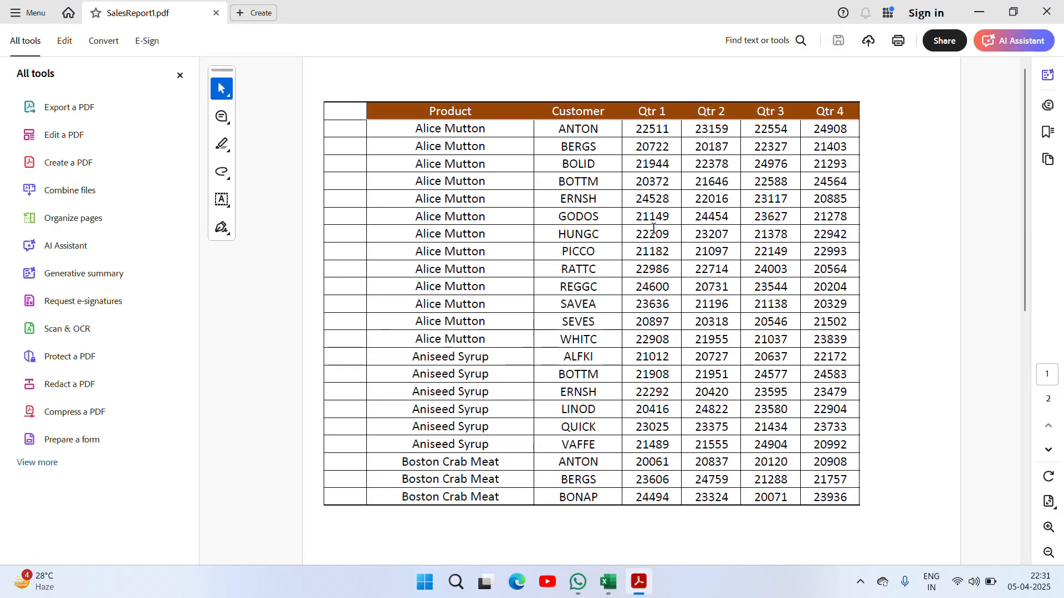
pyautogui.hotkey('alt', 'Tab')
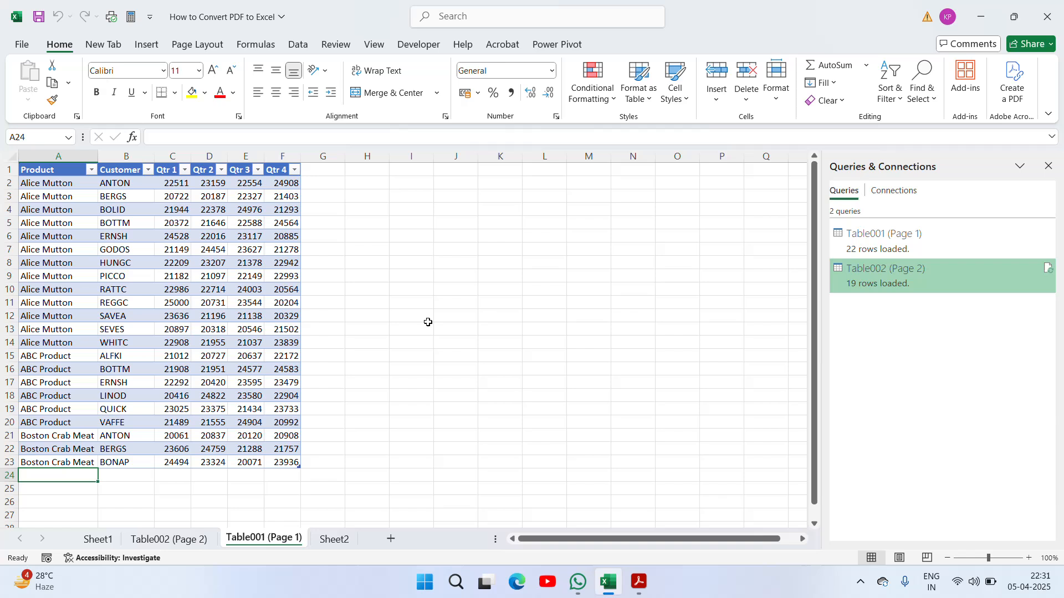
# - Set the font size of columns A to F on the Table001 (Page 1) sheet to 16 and autofit their widths
pyautogui.click(178, 255)
pyautogui.click(55, 162)
pyautogui.moveTo(55, 161); pyautogui.dragTo(283, 156)
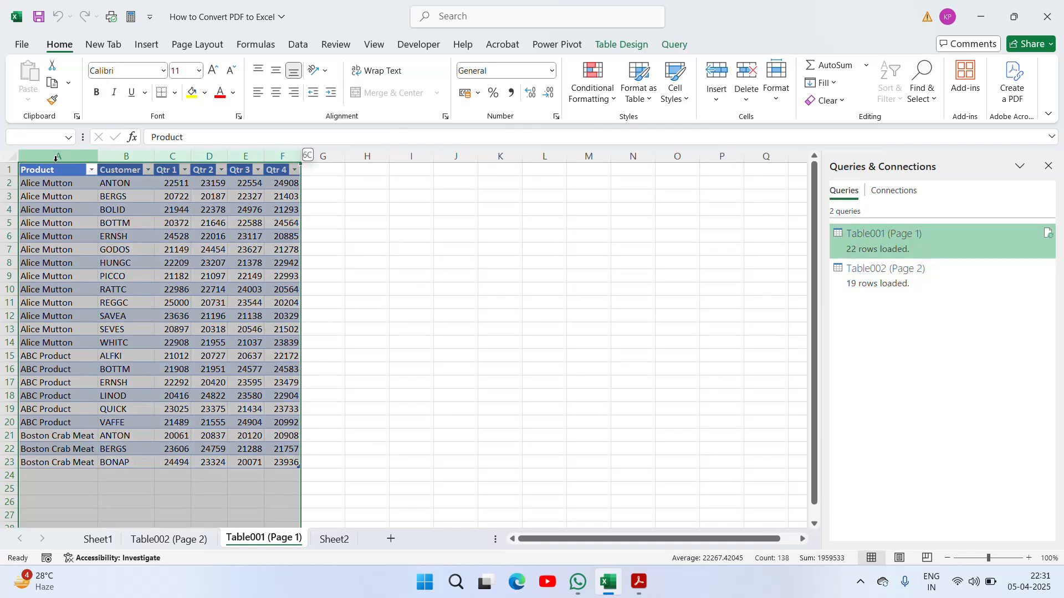
pyautogui.write('16')
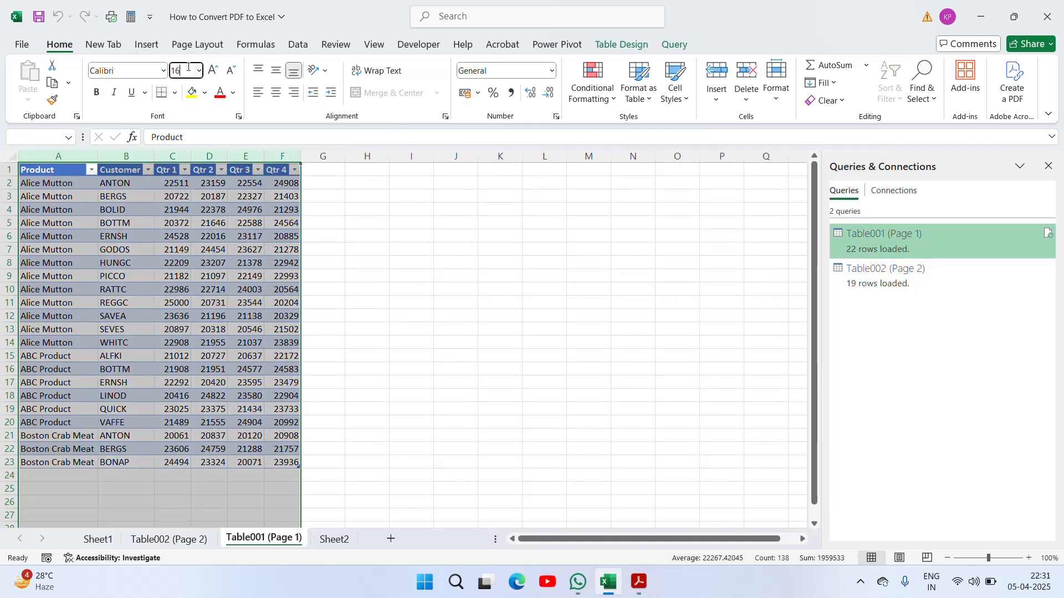
pyautogui.press('Return')
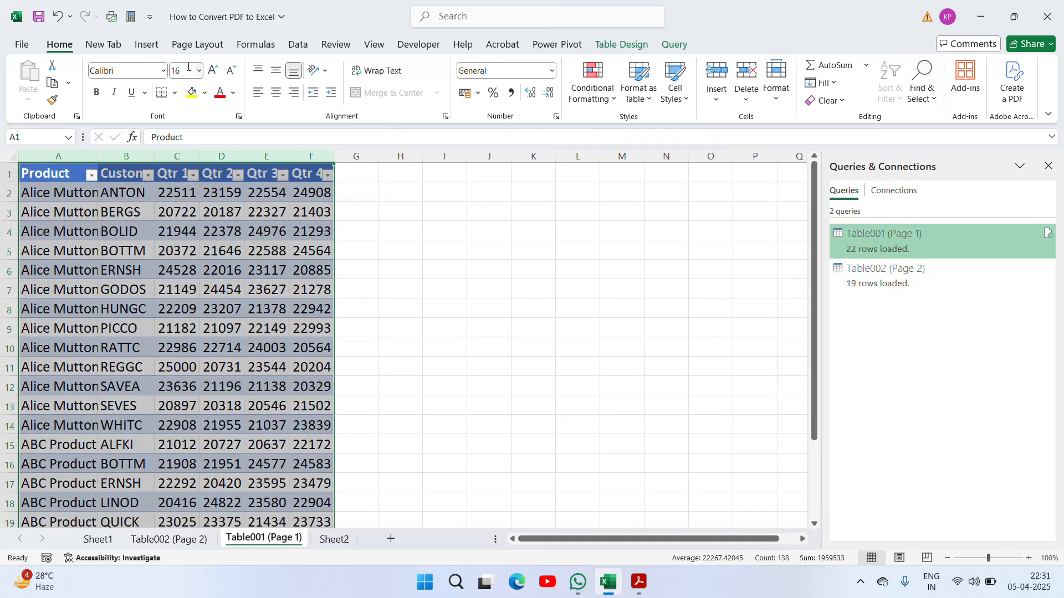
pyautogui.doubleClick(98, 156)
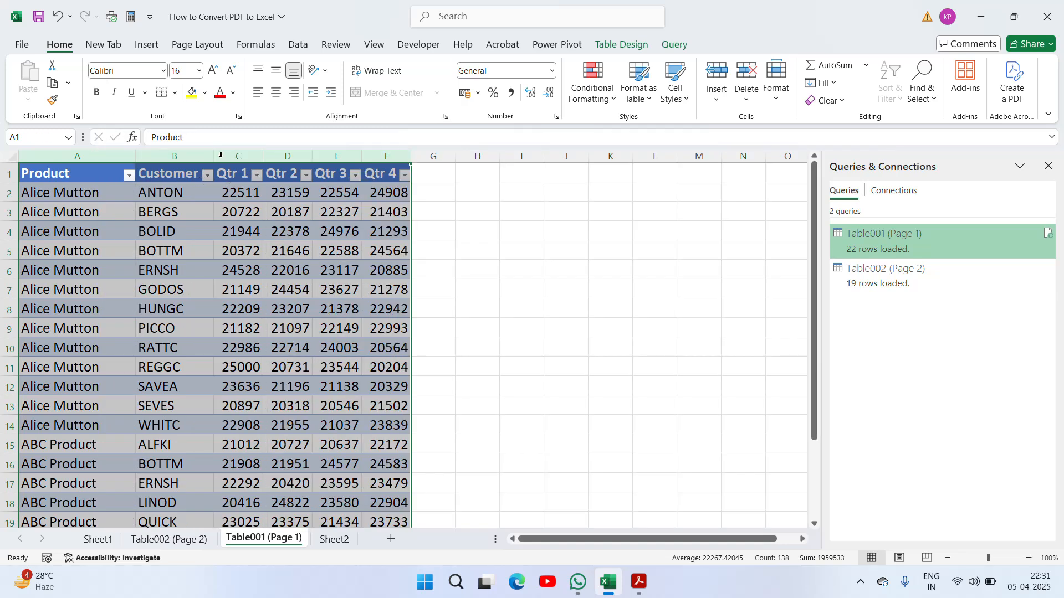
pyautogui.hotkey('ctrl', 'shift', 'Right')
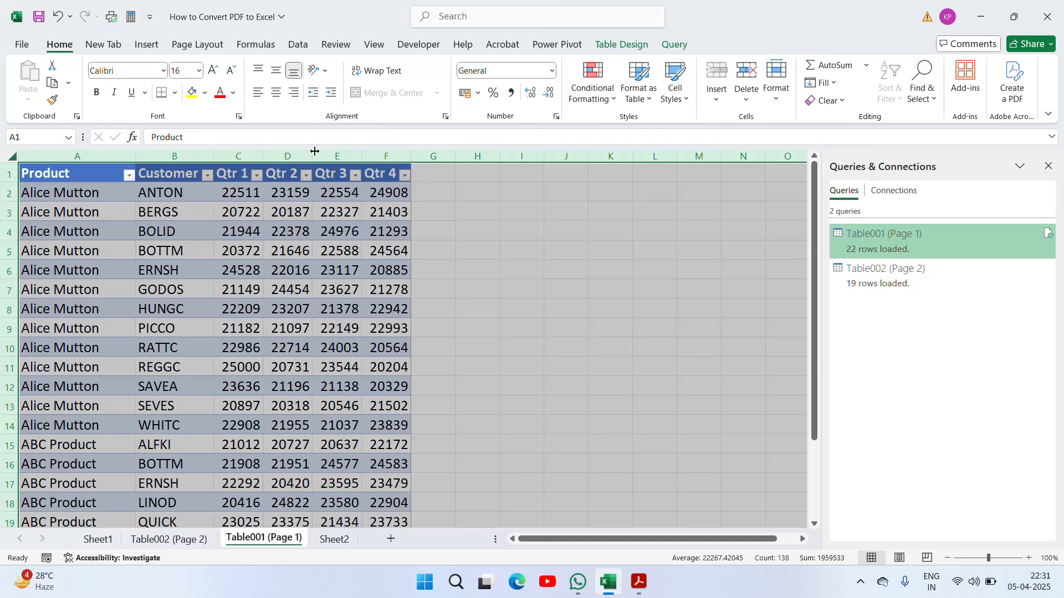
pyautogui.click(474, 206)
pyautogui.press('Home')
pyautogui.press('Up')
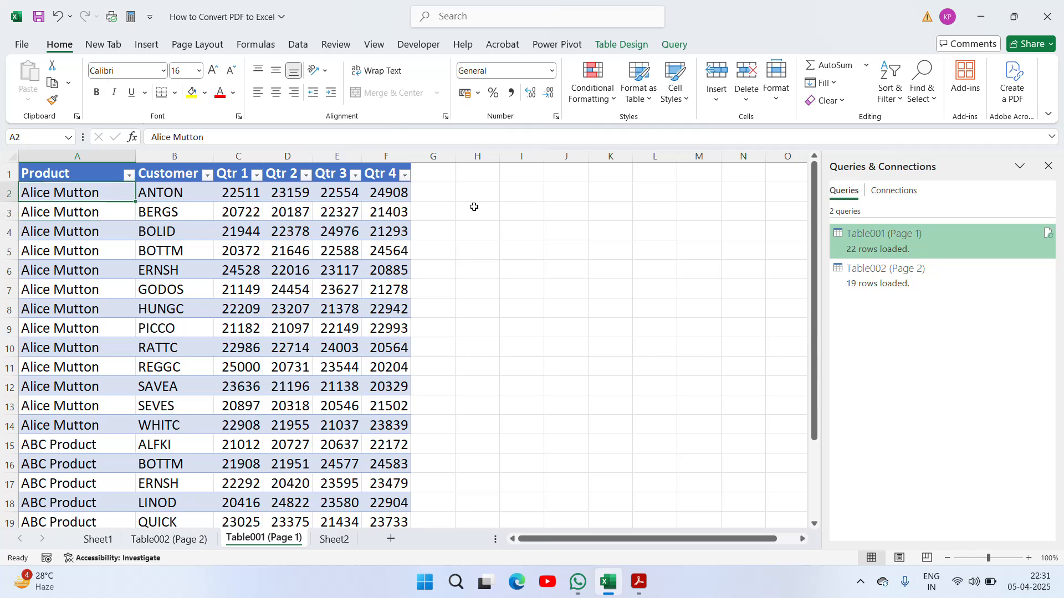
# - Check the Table001 (Page 1) table from first to last row against SalesReport1.pdf and view the PDF's second page
pyautogui.hotkey('ctrl', 'Down')
pyautogui.hotkey('ctrl', 'Down')
pyautogui.press('Up')
pyautogui.hotkey('ctrl', 'Up')
pyautogui.hotkey('ctrl', 'Home')
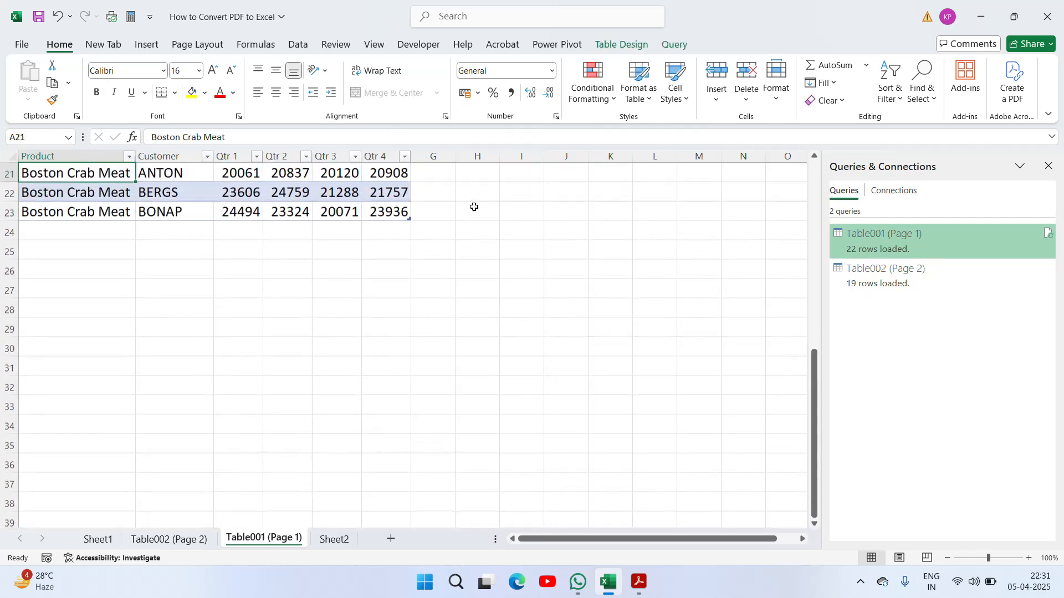
pyautogui.press('Down')
pyautogui.press('Down')
pyautogui.hotkey('alt', 'Tab')
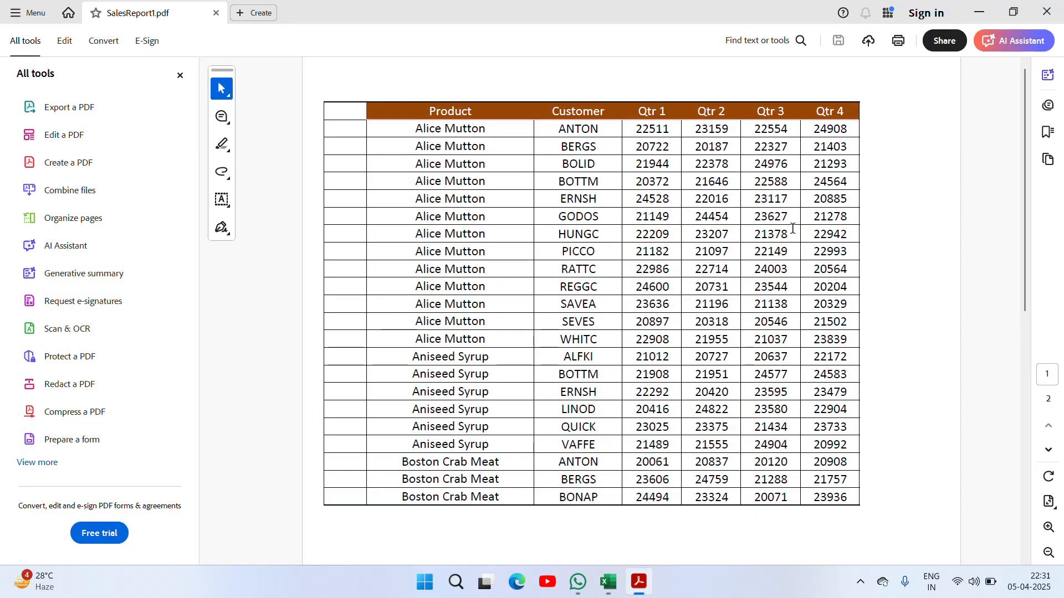
pyautogui.hotkey('alt', 'Tab')
pyautogui.hotkey('ctrl', 'Down')
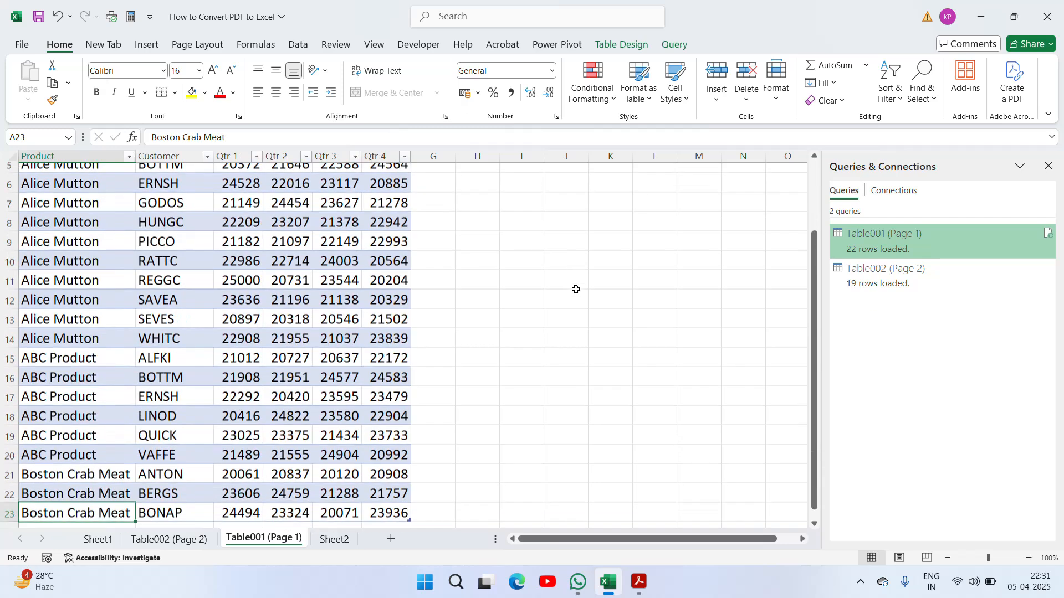
pyautogui.press('Up')
pyautogui.press('Up')
pyautogui.scroll(2, 576, 289)
pyautogui.hotkey('ctrl', 'Home')
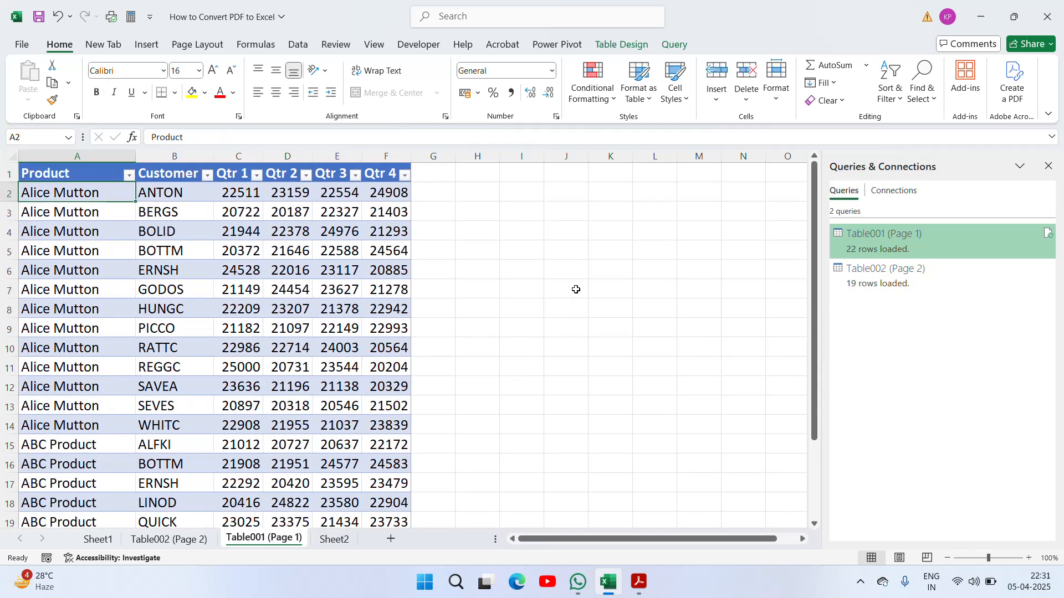
pyautogui.hotkey('alt', 'Tab')
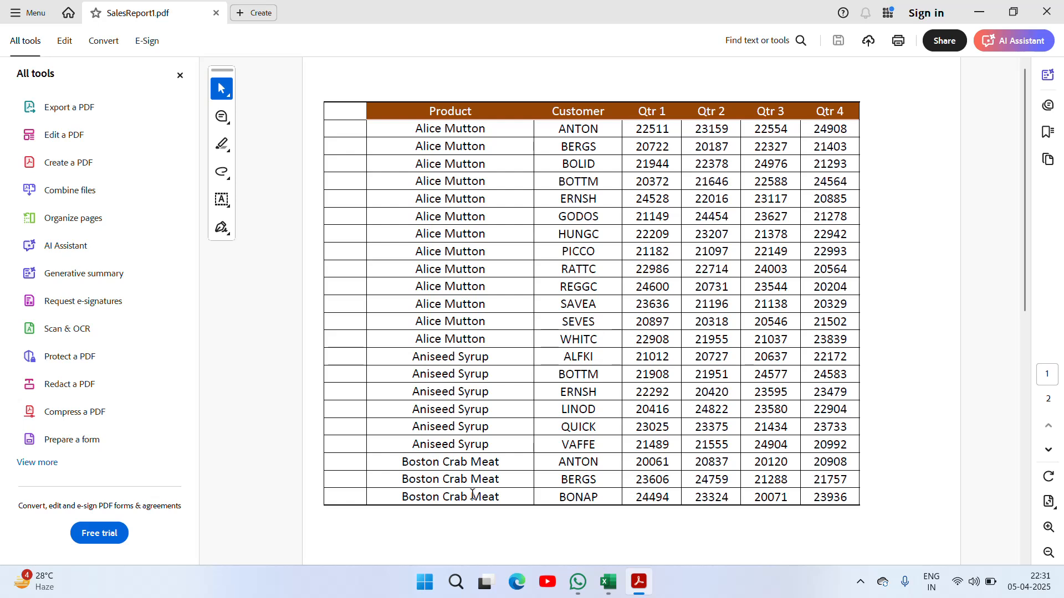
pyautogui.scroll(-3, 472, 495)
pyautogui.hotkey('alt', 'Tab')
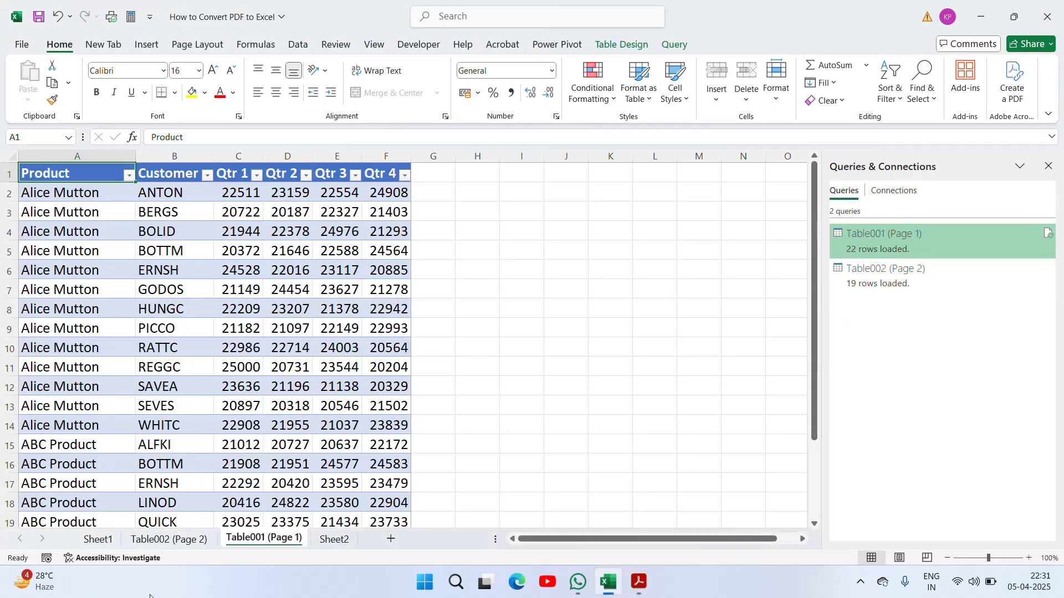
# - Set the font size of the whole Table002 (Page 2) sheet to 16 and autofit its column widths
pyautogui.click(169, 539)
pyautogui.click(91, 252)
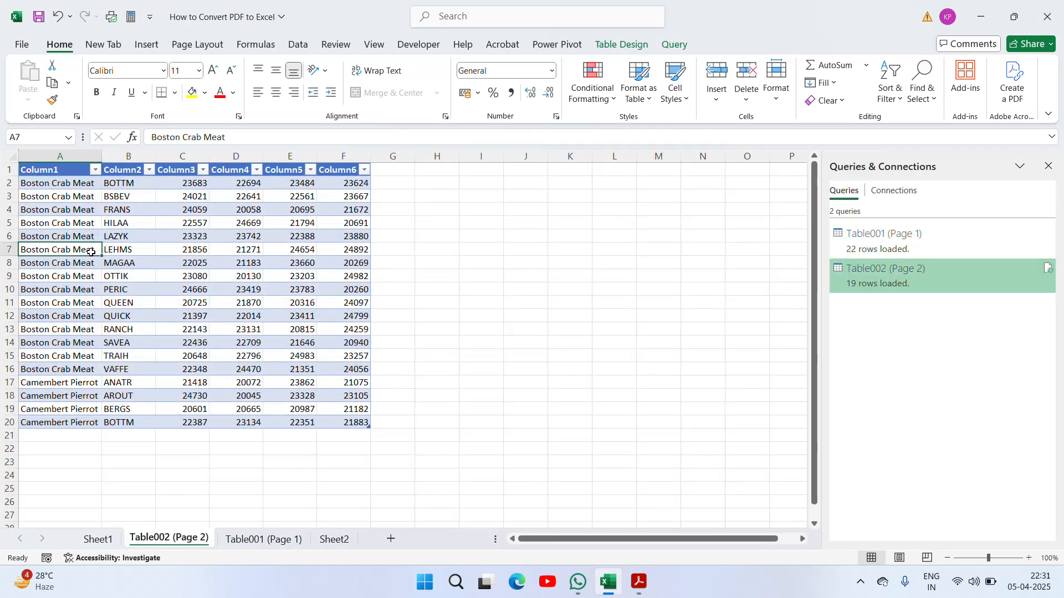
pyautogui.hotkey('ctrl', 'a')
pyautogui.hotkey('ctrl', 'a')
pyautogui.hotkey('ctrl', 'a')
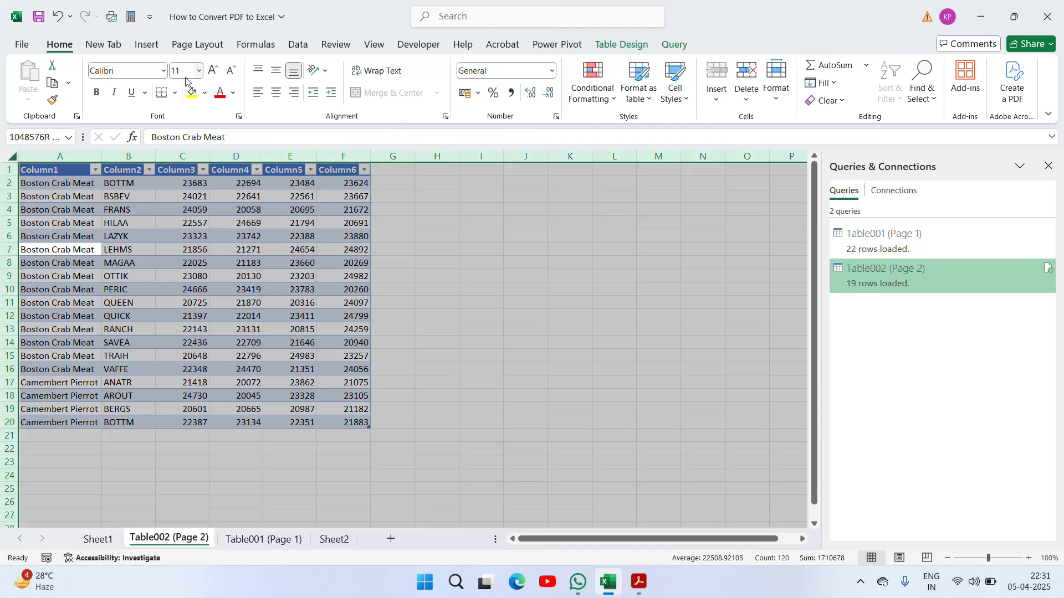
pyautogui.click(183, 71)
pyautogui.write('16')
pyautogui.press('Return')
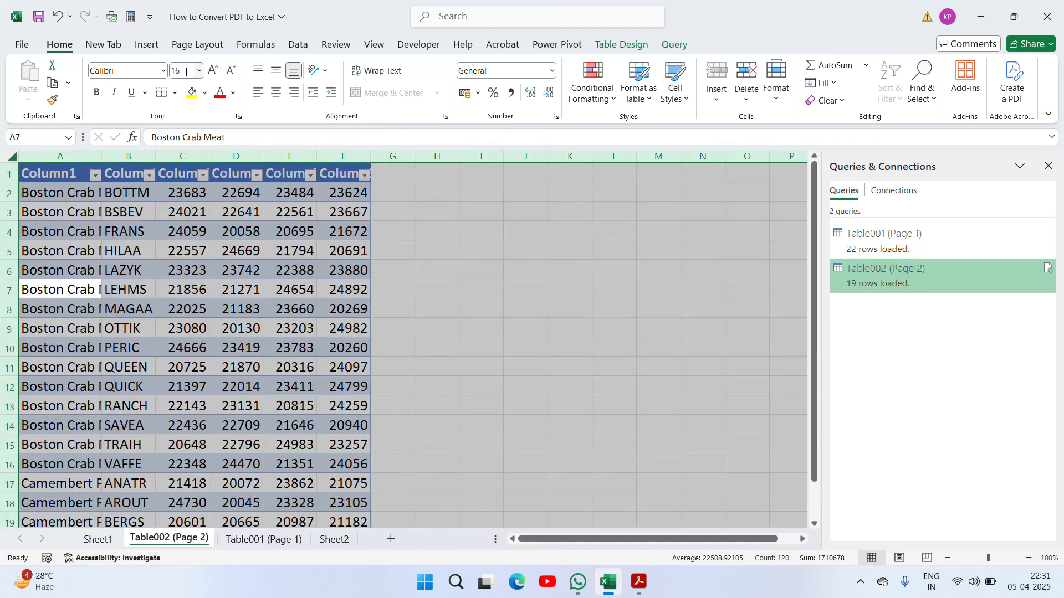
pyautogui.doubleClick(99, 153)
pyautogui.click(427, 193)
pyautogui.press('Home')
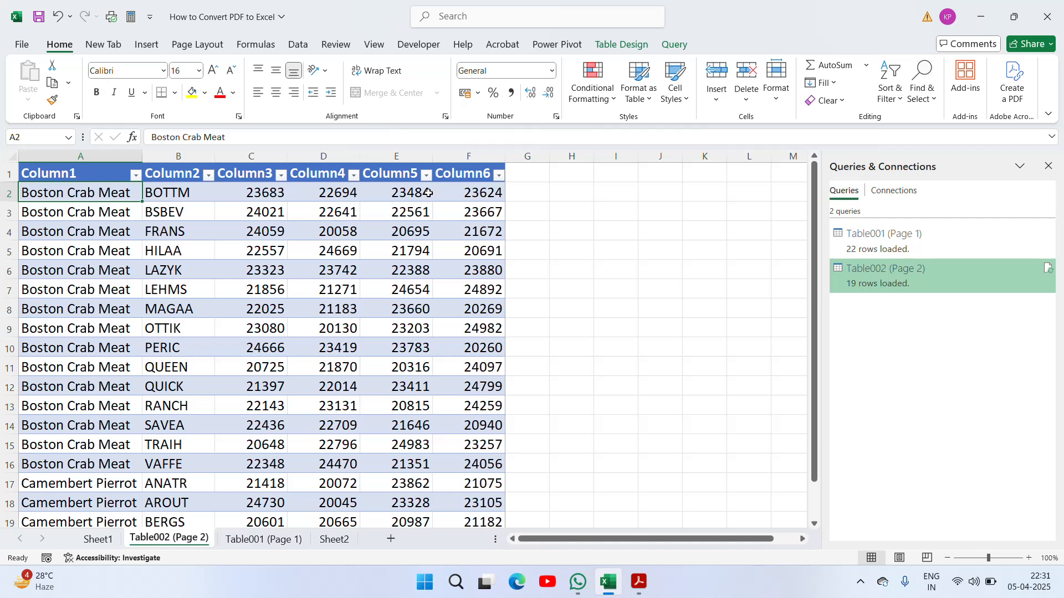
# - Compare the Table002 (Page 2) sheet with the second page of SalesReport1.pdf
pyautogui.hotkey('alt', 'Tab')
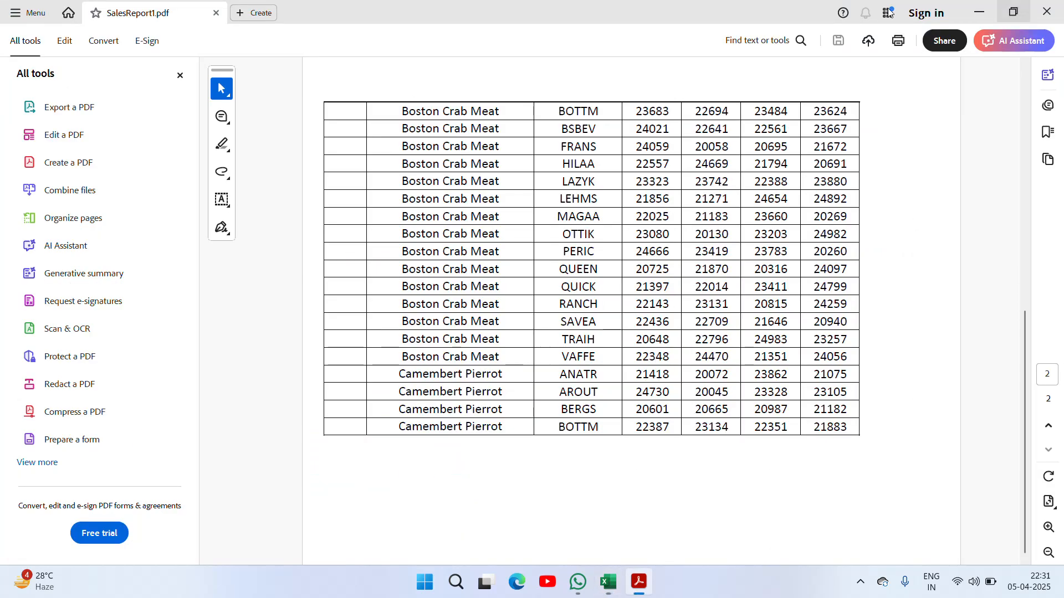
pyautogui.hotkey('alt', 'Tab')
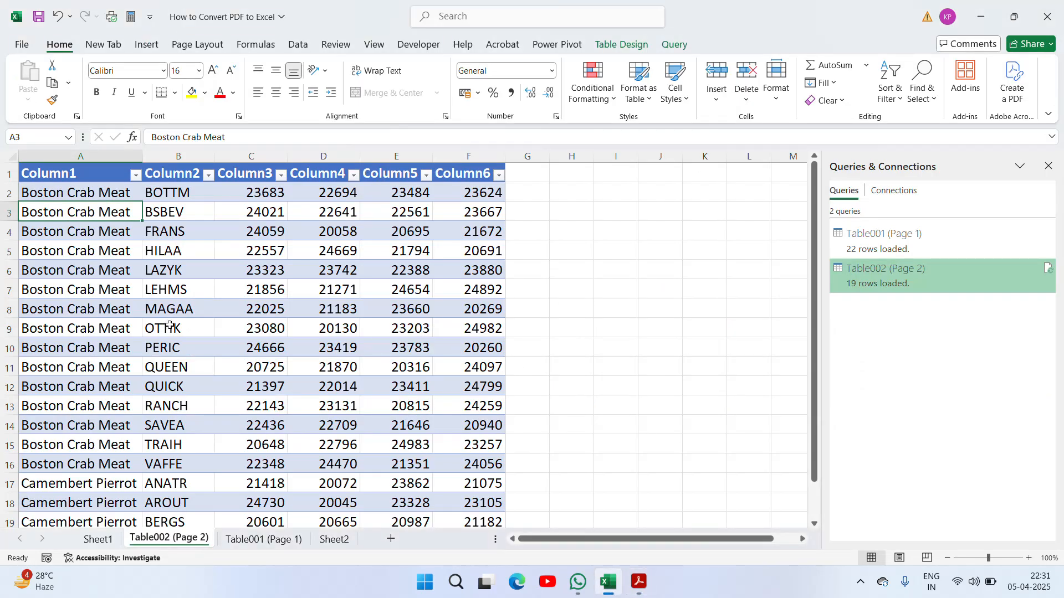
pyautogui.hotkey('alt', 'Tab')
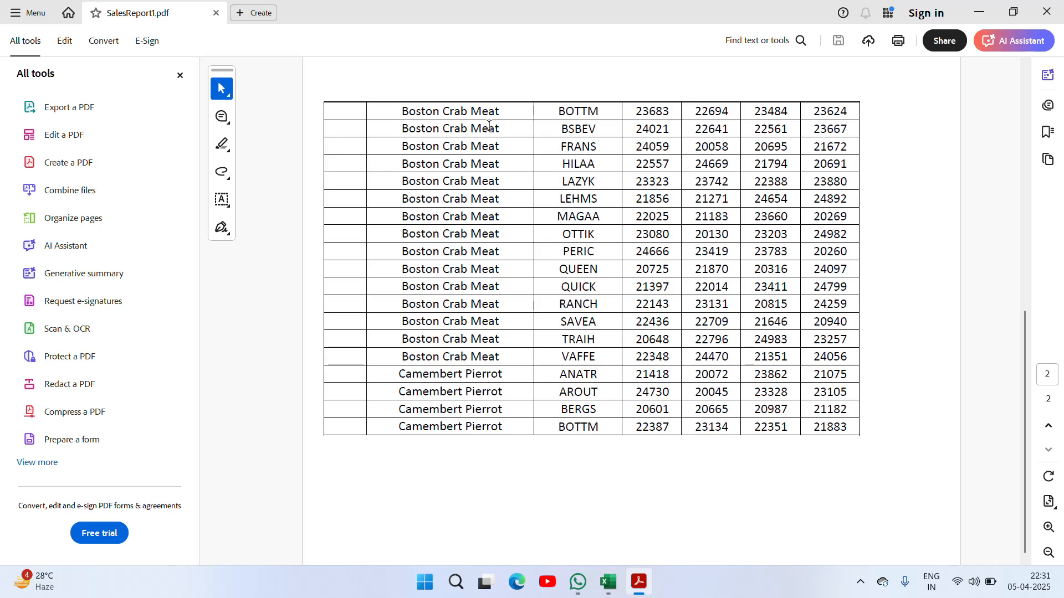
pyautogui.hotkey('alt', 'Tab')
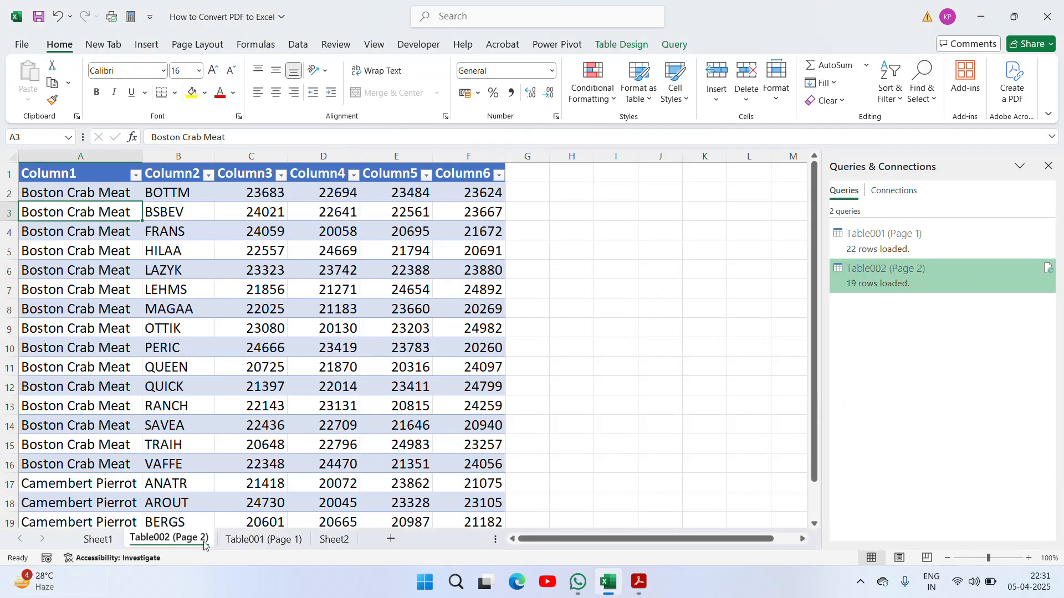
# - View the Table001 (Page 1) sheet and Sheet2, and open the Table001 (Page 1) query for editing in Power Query Editor
pyautogui.click(261, 540)
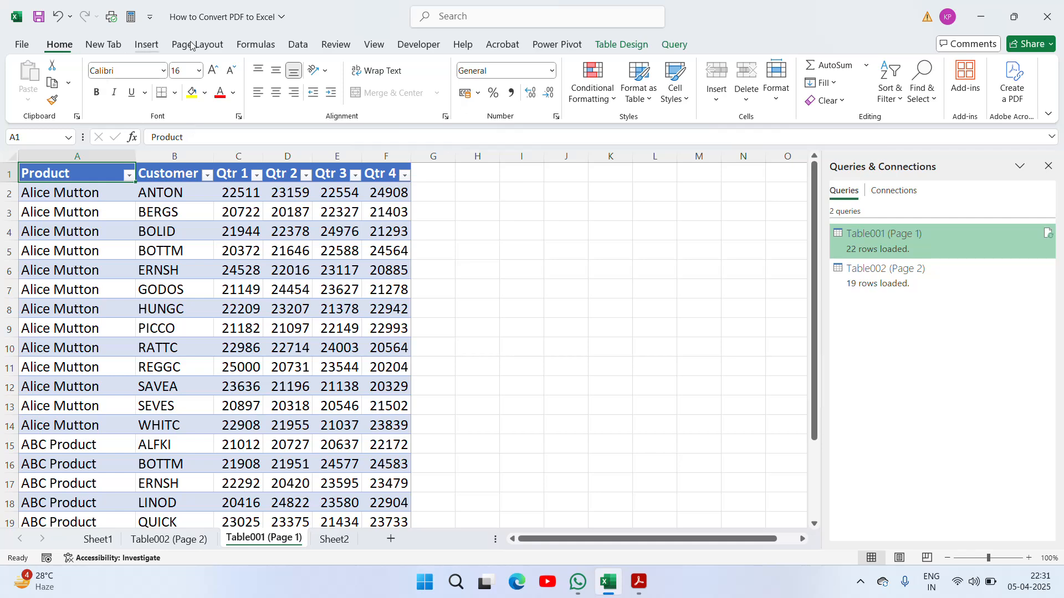
pyautogui.click(338, 542)
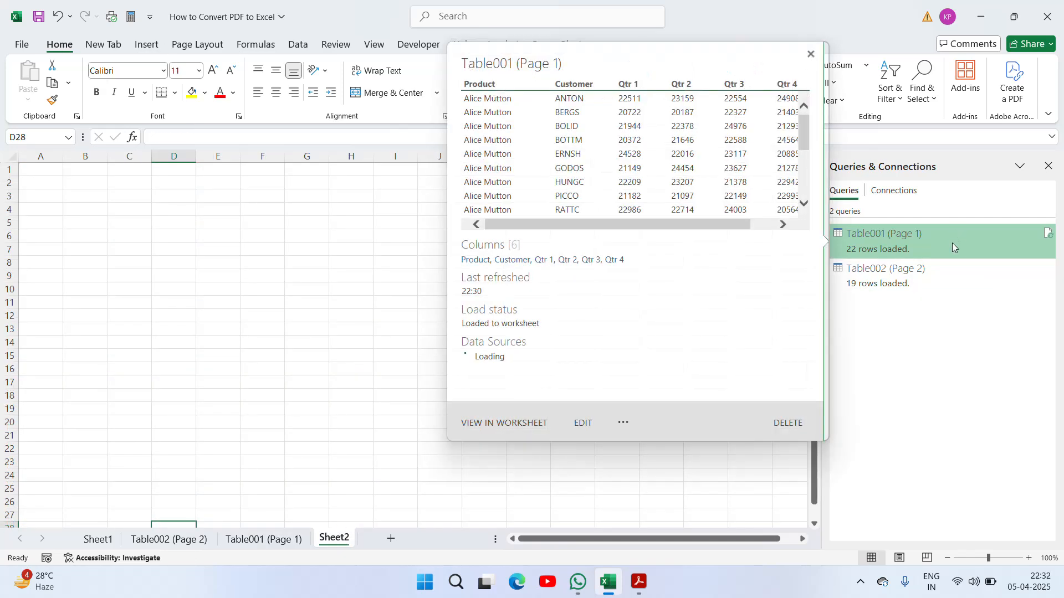
pyautogui.click(952, 243)
pyautogui.rightClick(952, 243)
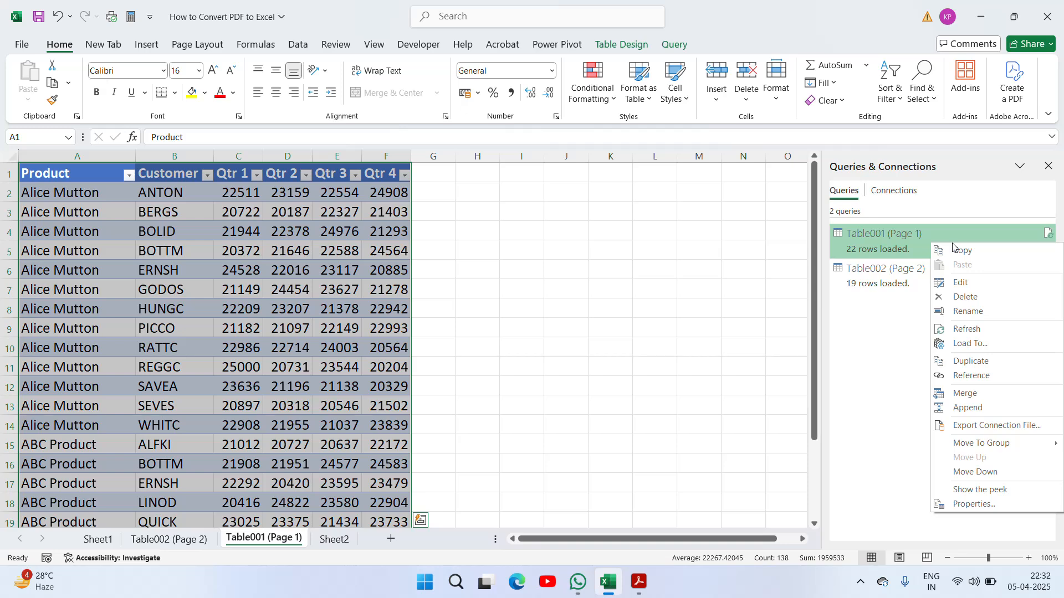
pyautogui.click(962, 283)
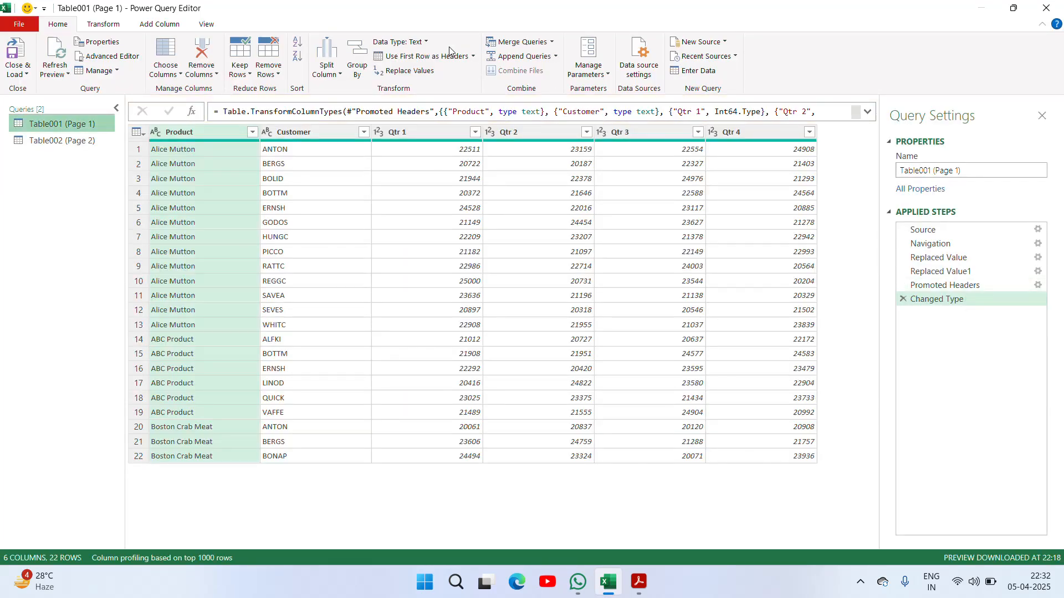
pyautogui.click(295, 133)
pyautogui.rightClick(322, 279)
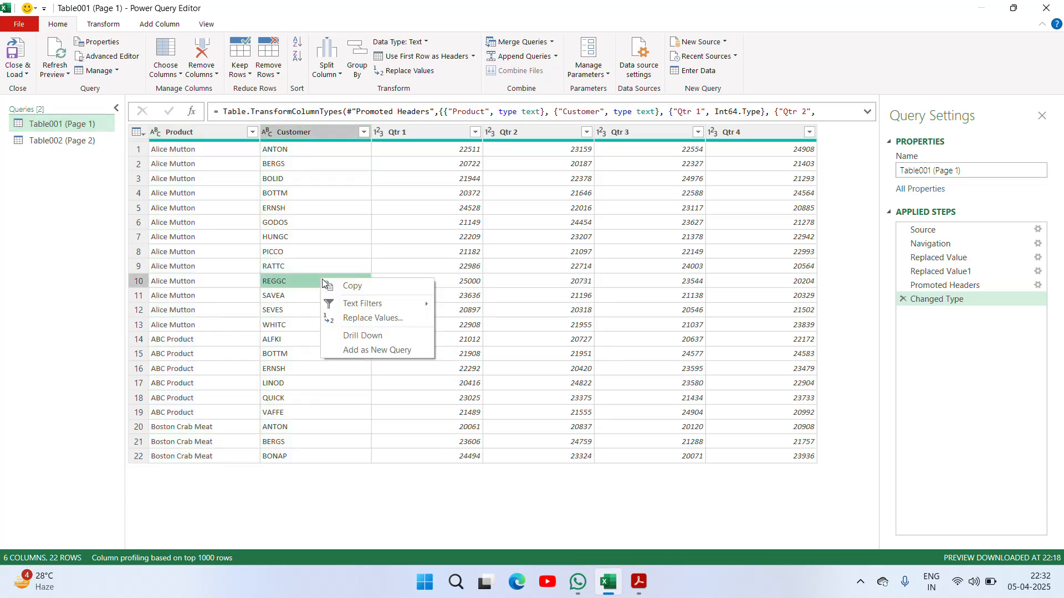
pyautogui.click(384, 292)
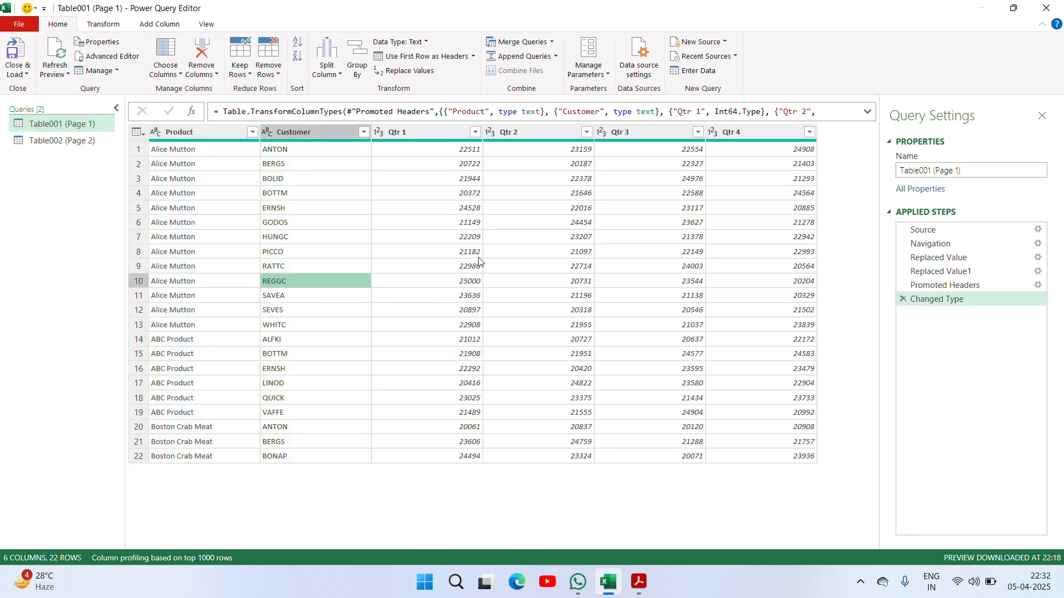
# - Filter the Table001 (Page 1) query to rows whose Qtr 4 value equals 23733
pyautogui.click(779, 134)
pyautogui.rightClick(749, 400)
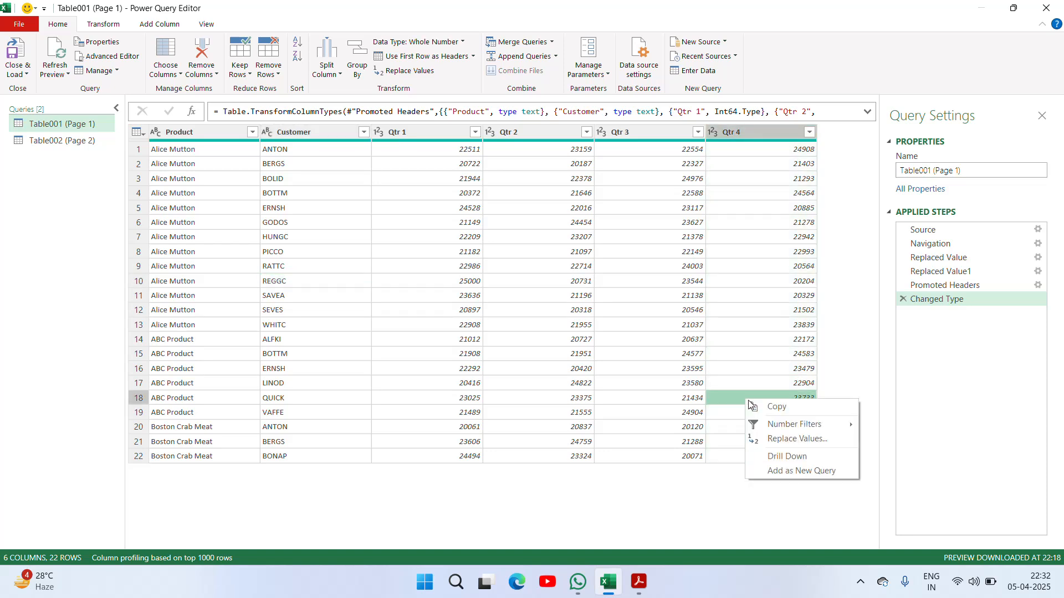
pyautogui.moveTo(784, 433)
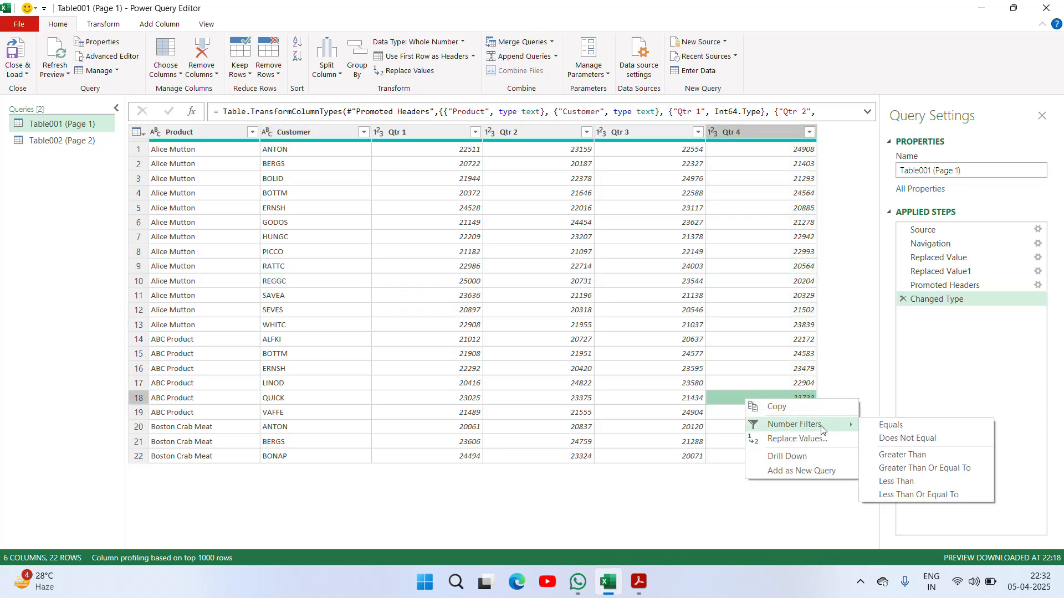
pyautogui.click(899, 425)
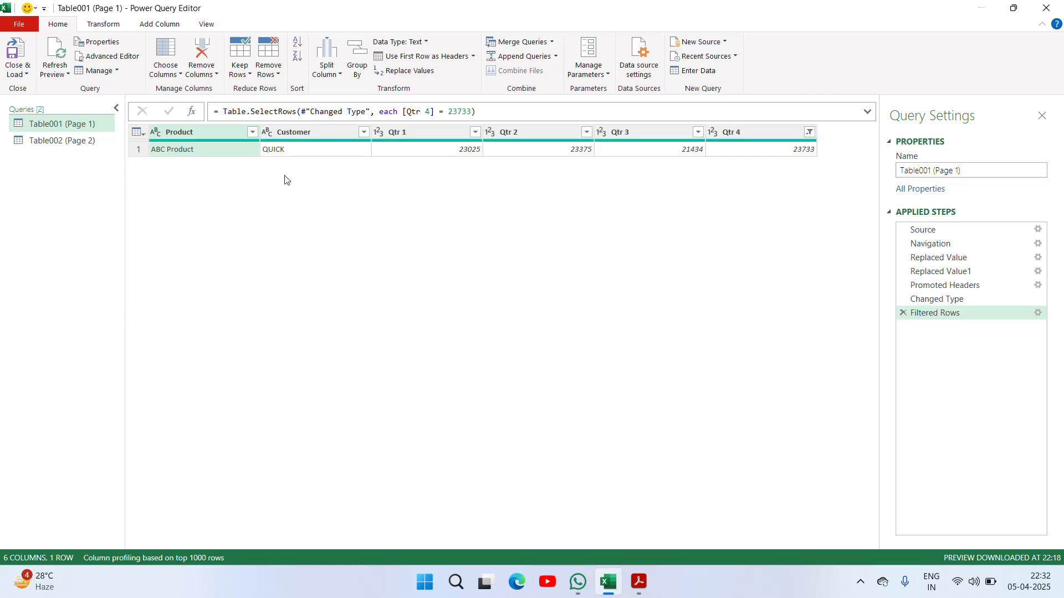
# - Close the Query Settings pane and display the Table002 (Page 2) query
pyautogui.click(1041, 118)
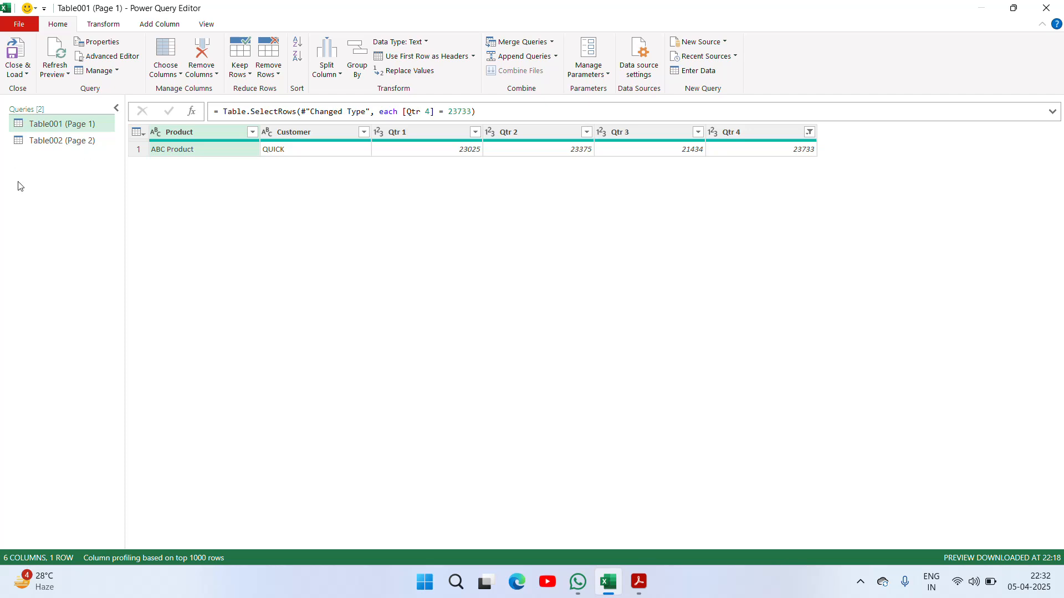
pyautogui.click(61, 146)
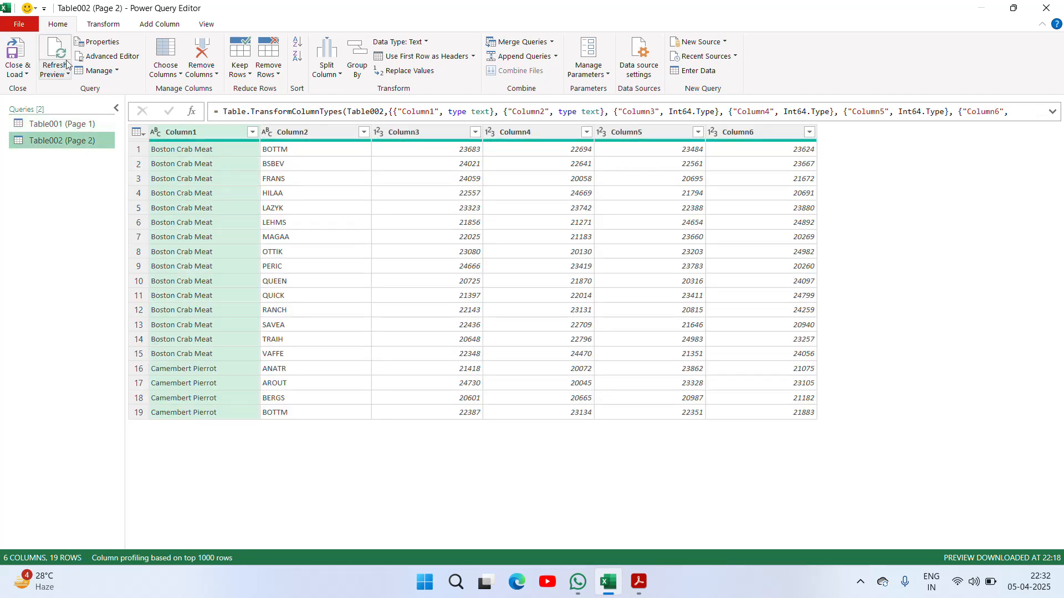
# - Close and load the edited queries into the workbook, and delete the Table001 (Page 1) query
pyautogui.click(11, 75)
pyautogui.click(40, 88)
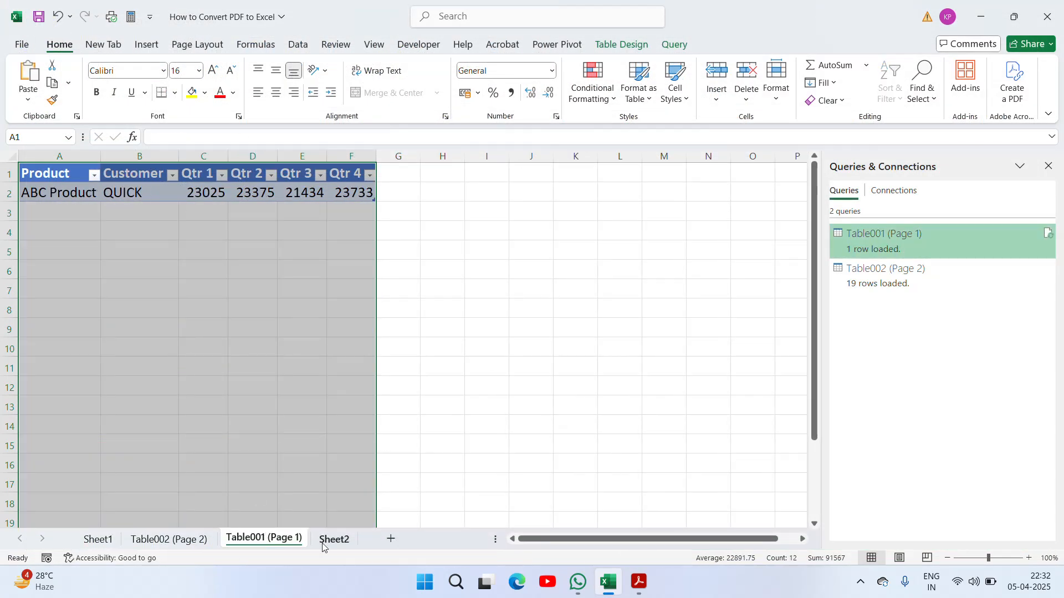
pyautogui.rightClick(934, 239)
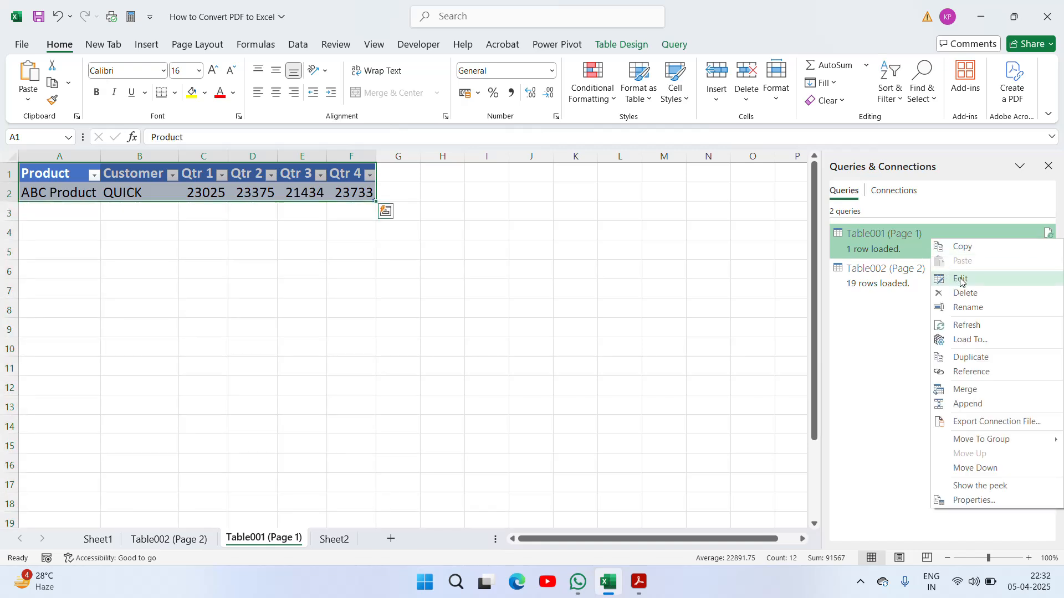
pyautogui.click(979, 294)
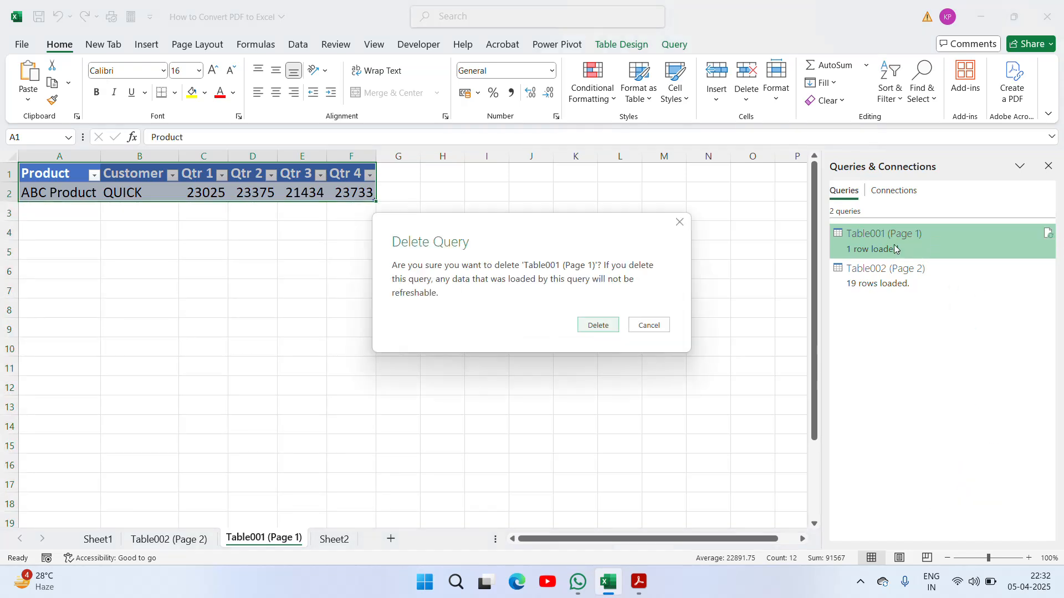
pyautogui.click(605, 327)
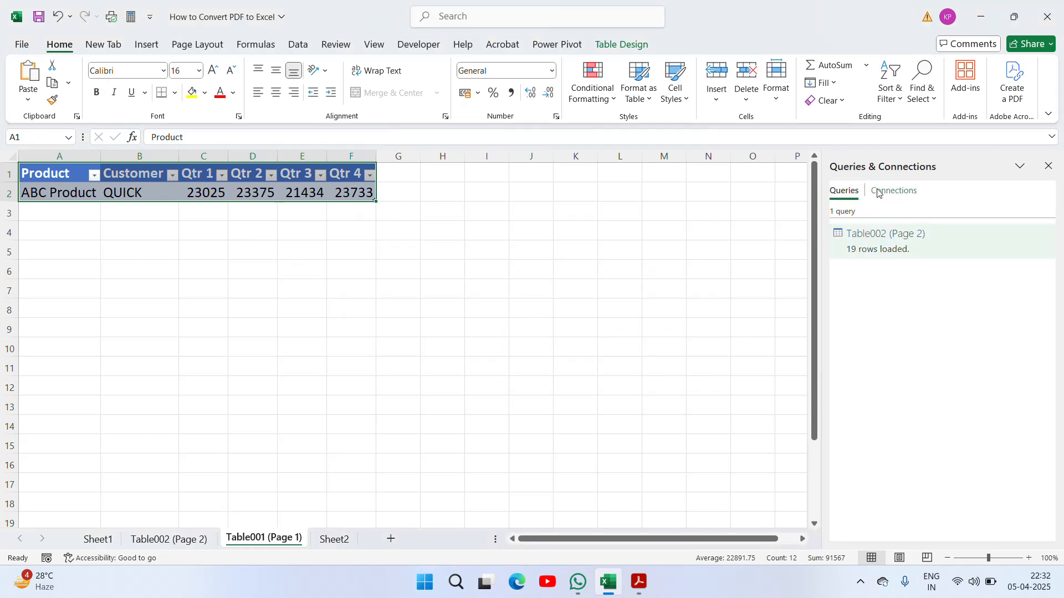
# - Display the sheet of the Table002 (Page 2) query and close the Queries & Connections pane
pyautogui.rightClick(931, 256)
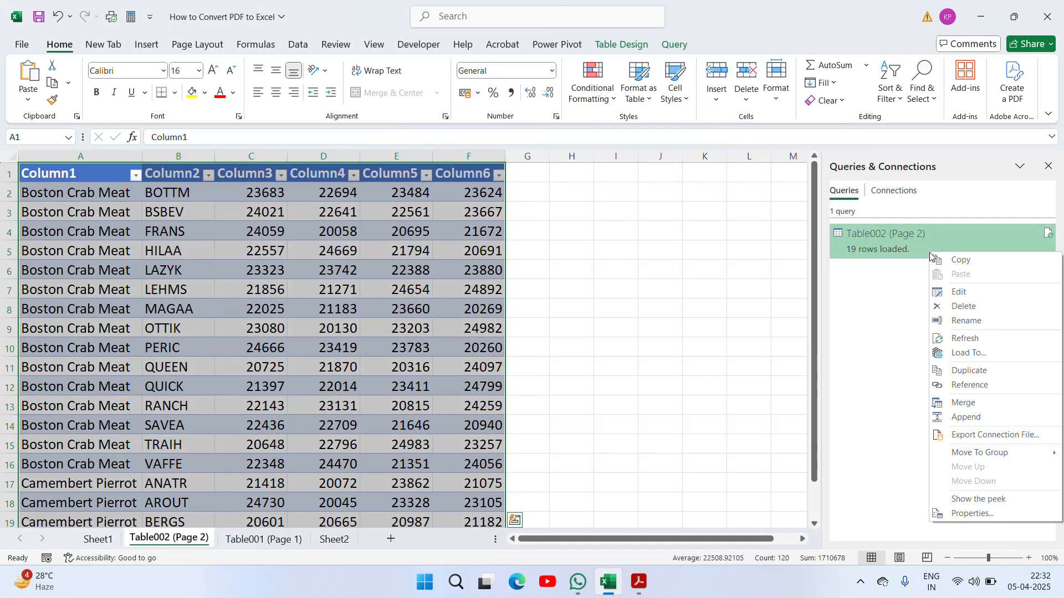
pyautogui.press('Escape')
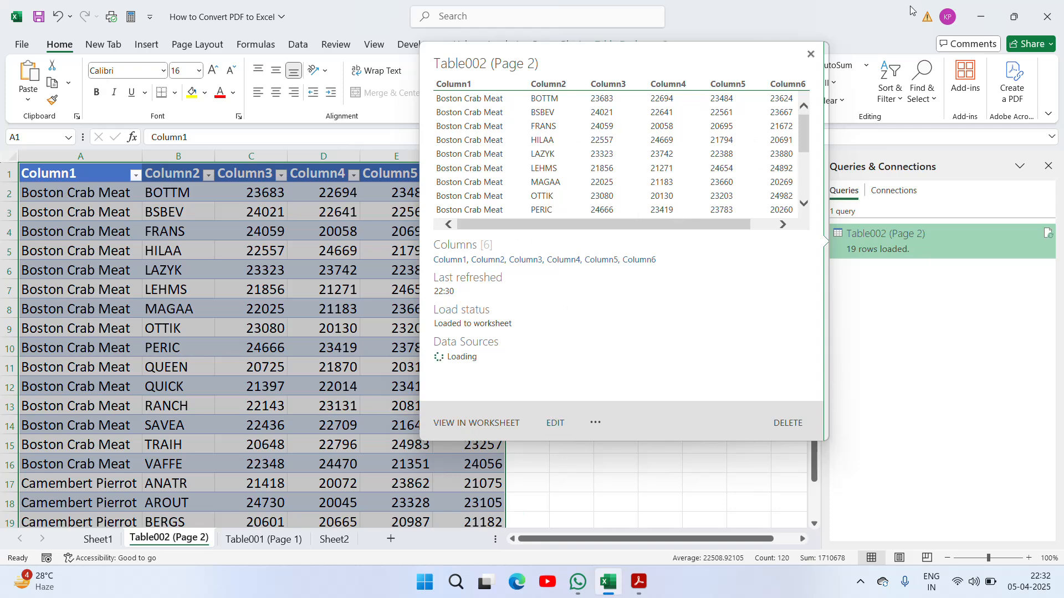
pyautogui.click(811, 54)
pyautogui.click(818, 60)
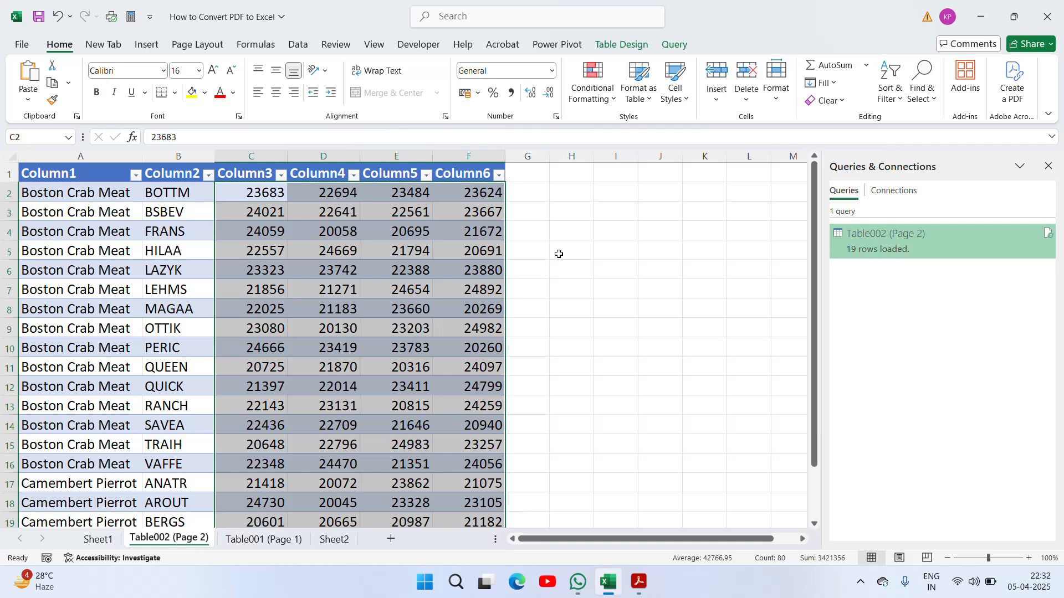
pyautogui.click(1049, 169)
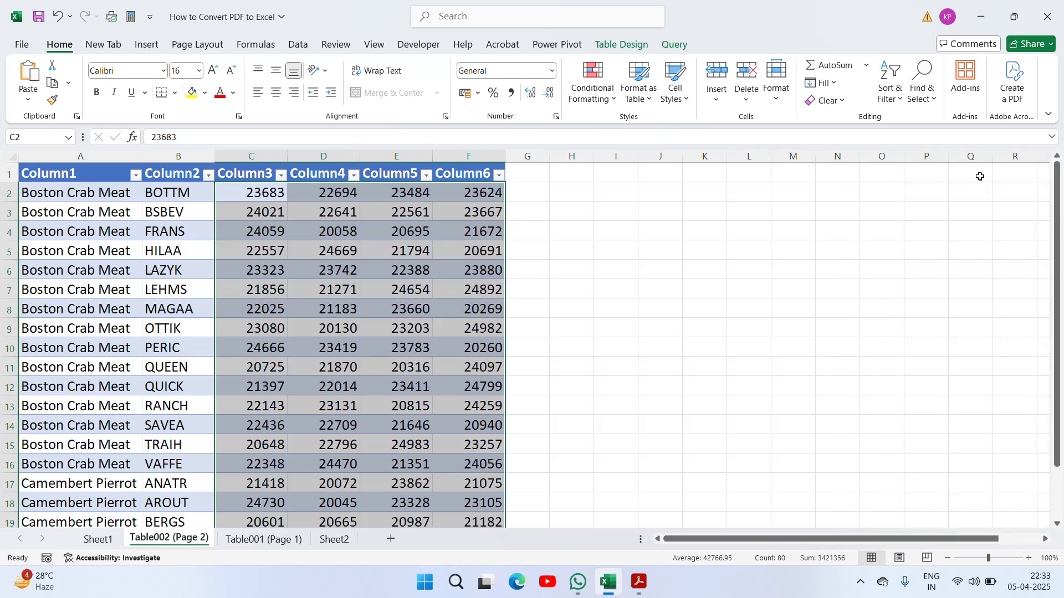
pyautogui.hotkey('ctrl', 'Home')
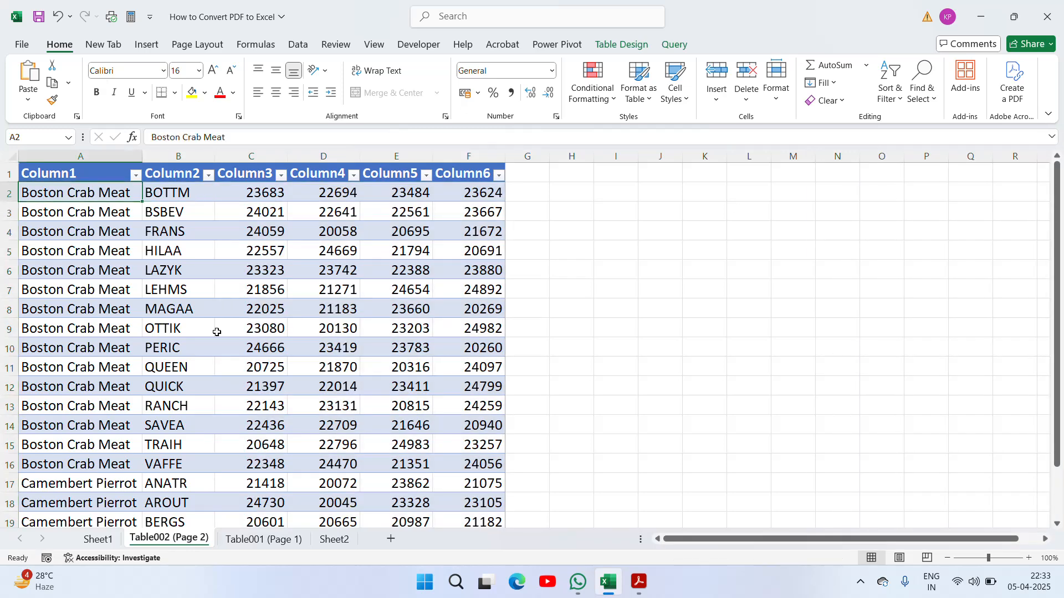
pyautogui.press('Up')
pyautogui.press('Right')
pyautogui.press('Right')
pyautogui.press('Right')
pyautogui.press('Right')
pyautogui.press('Left')
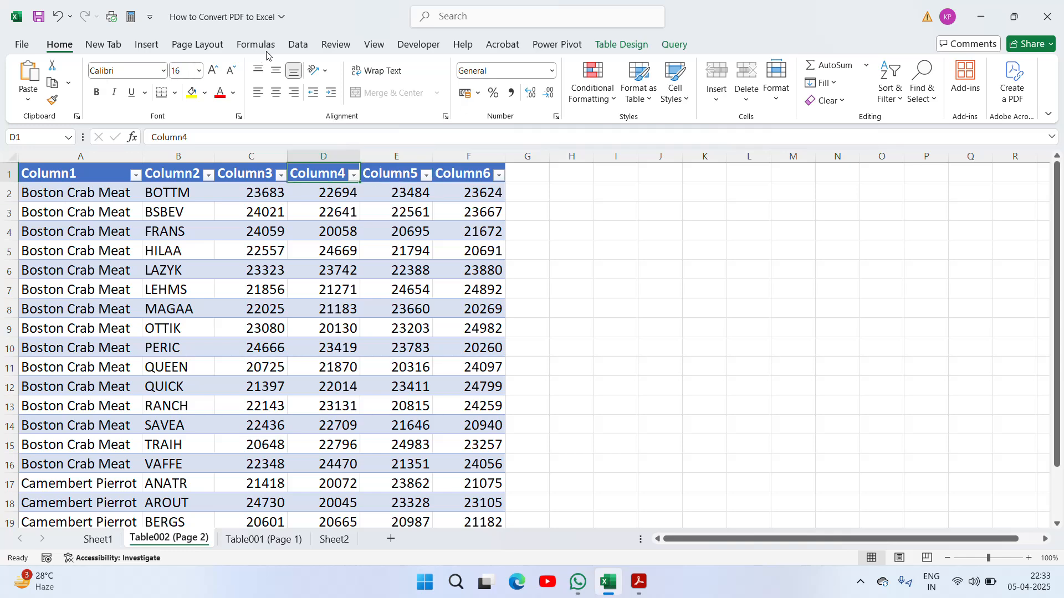
# - Review the available file sources for importing data, including PDF, without starting an import
pyautogui.click(298, 44)
pyautogui.click(29, 83)
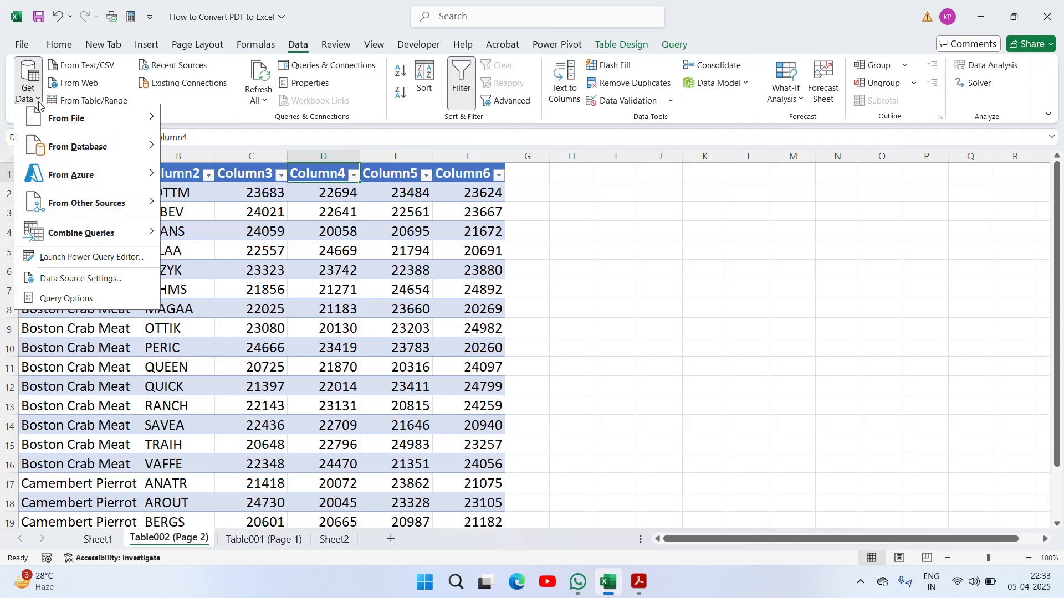
pyautogui.moveTo(88, 121)
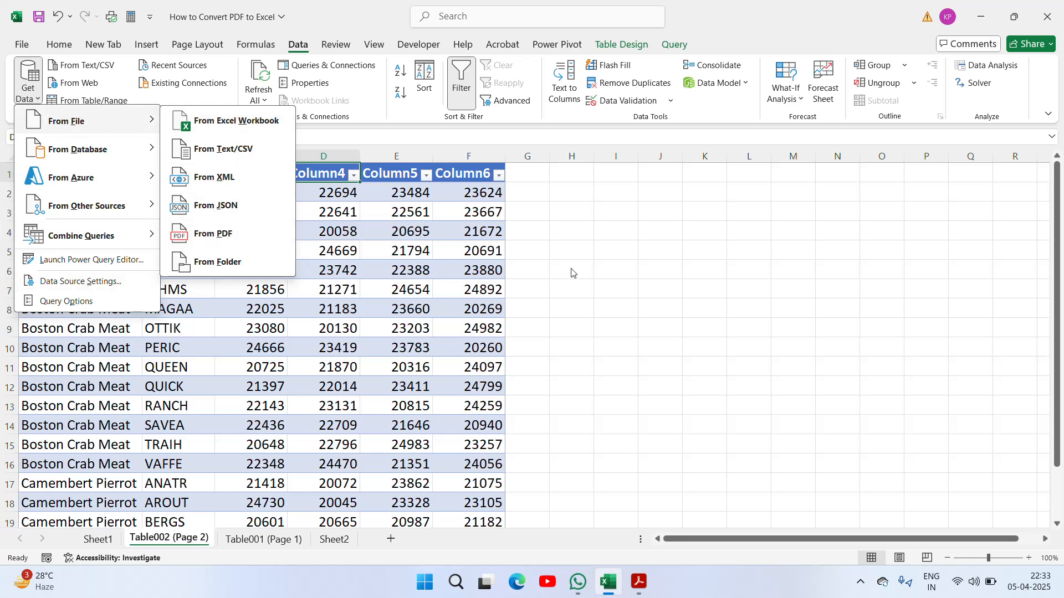
pyautogui.click(469, 322)
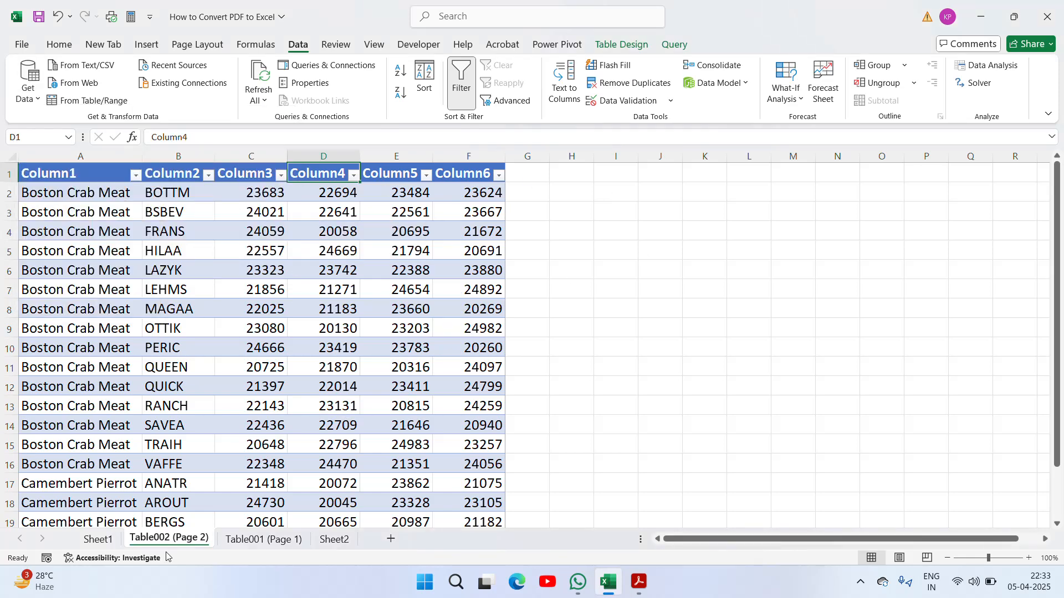
# - View the Table001 (Page 1) sheet and Sheet2, and return to the title on Sheet1
pyautogui.click(274, 541)
pyautogui.click(329, 540)
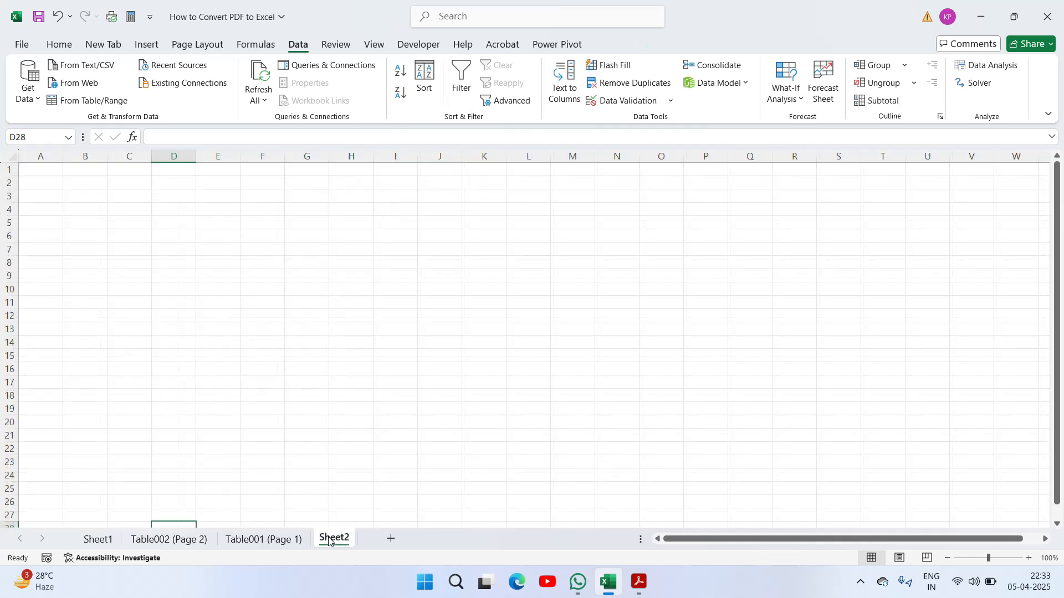
pyautogui.click(99, 539)
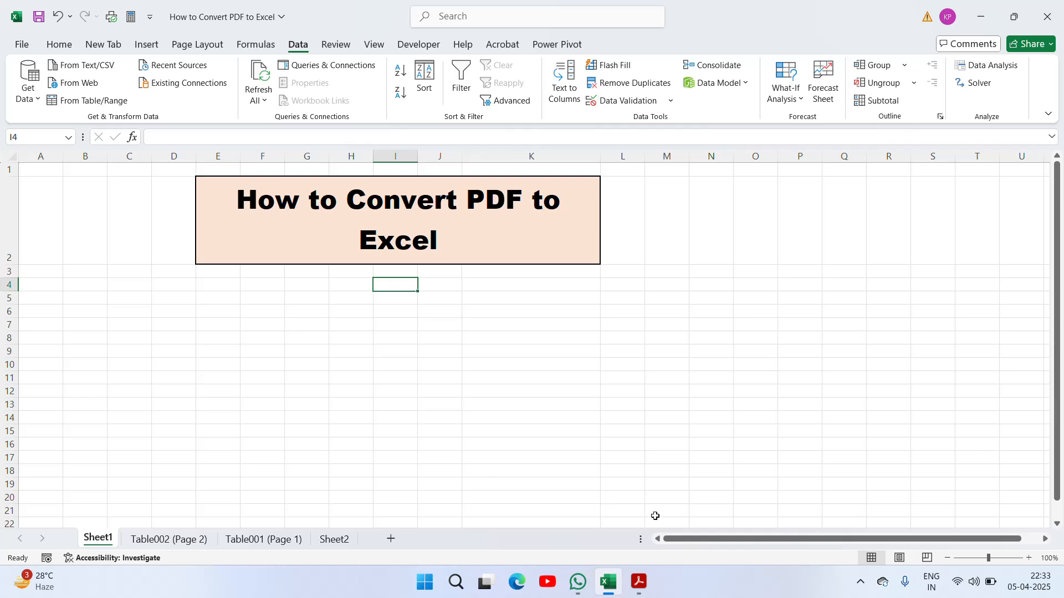
pyautogui.click(860, 583)
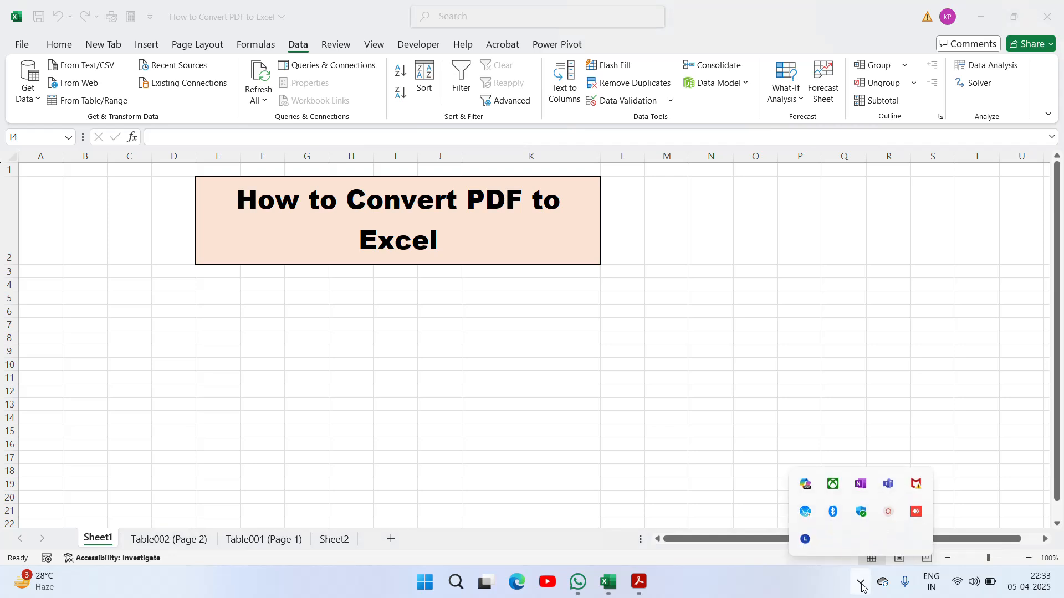
pyautogui.click(888, 515)
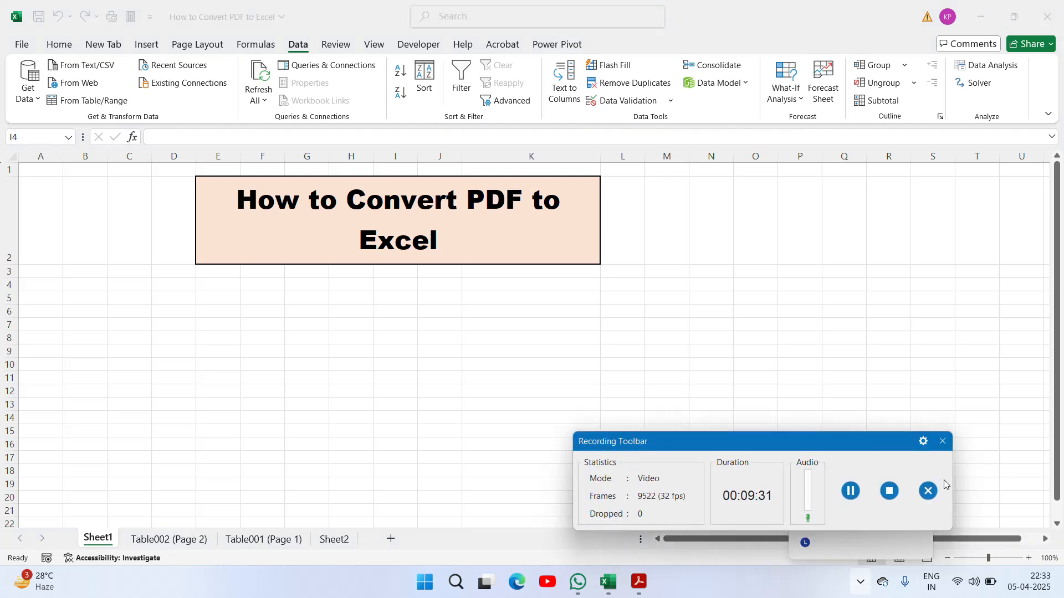